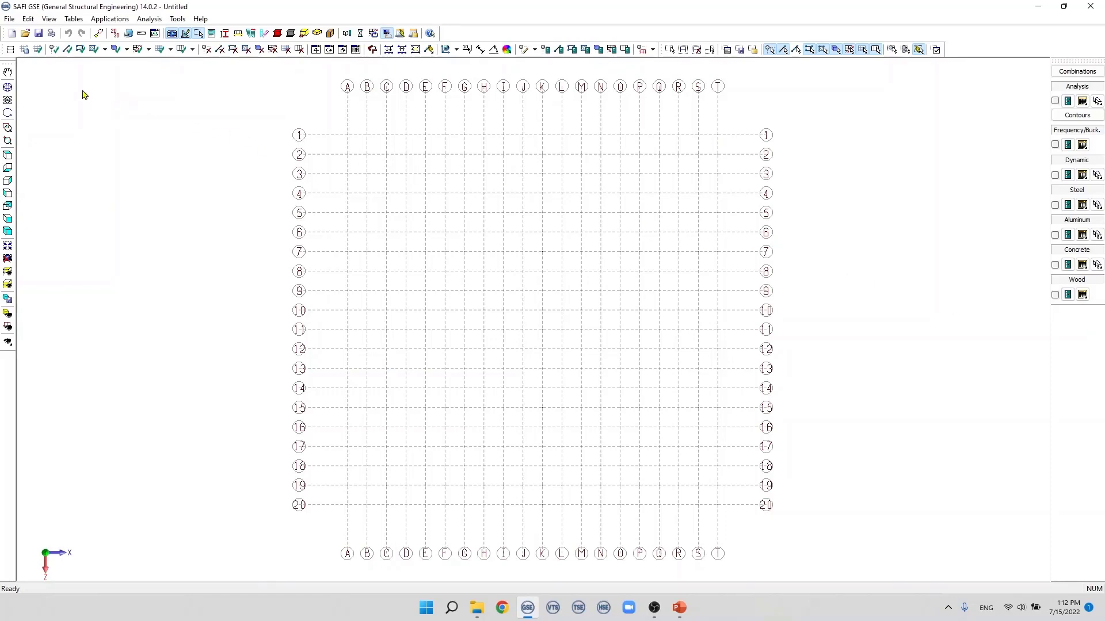
Activate the Add a Member tool on the empty A–T, 1–20 grid
{"action": "left_click", "coordinate": [68, 50]}
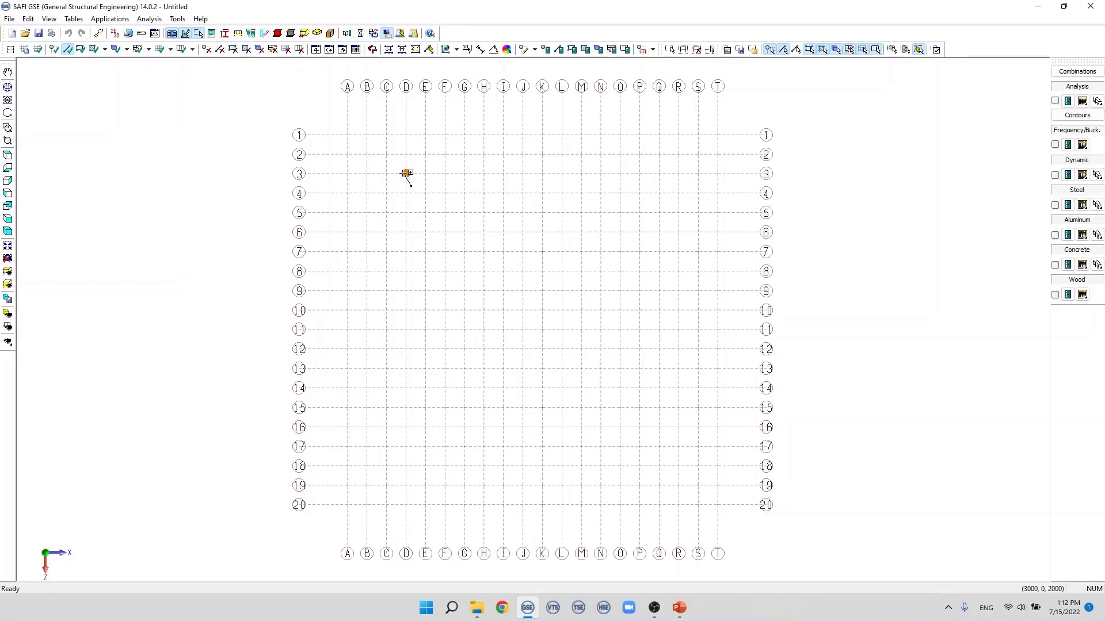
Draw a beam along grid line 3 from D3 to K3 and end member drawing
{"action": "left_click", "coordinate": [406, 174]}
{"action": "left_click", "coordinate": [543, 173]}
{"action": "scroll", "coordinate": [495, 123], "scroll_direction": "up", "scroll_amount": 3}
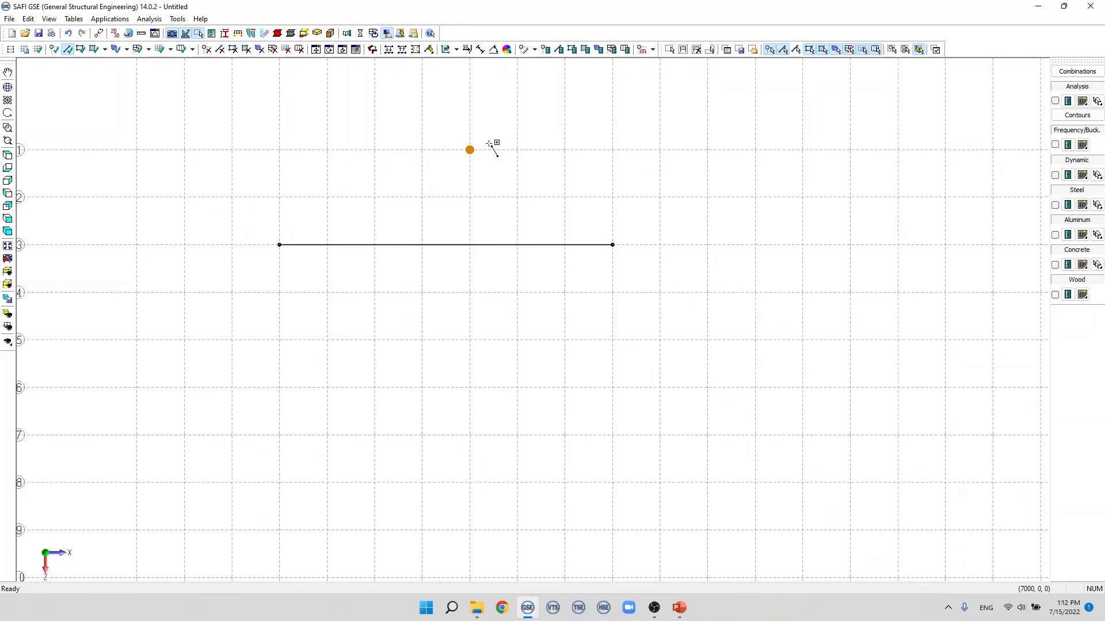
{"action": "key", "text": "Escape"}
{"action": "left_click", "coordinate": [669, 50]}
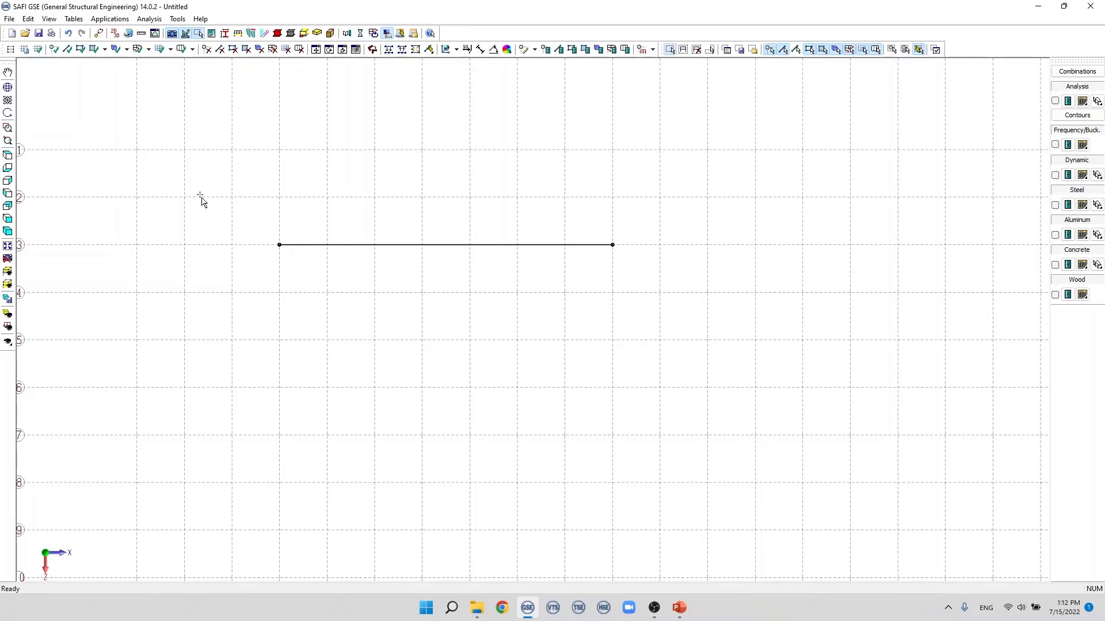
Subdivide the D3–K3 beam into 2 equal-length divisions, keeping one physical member
{"action": "left_click_drag", "start_coordinate": [215, 195], "coordinate": [653, 313]}
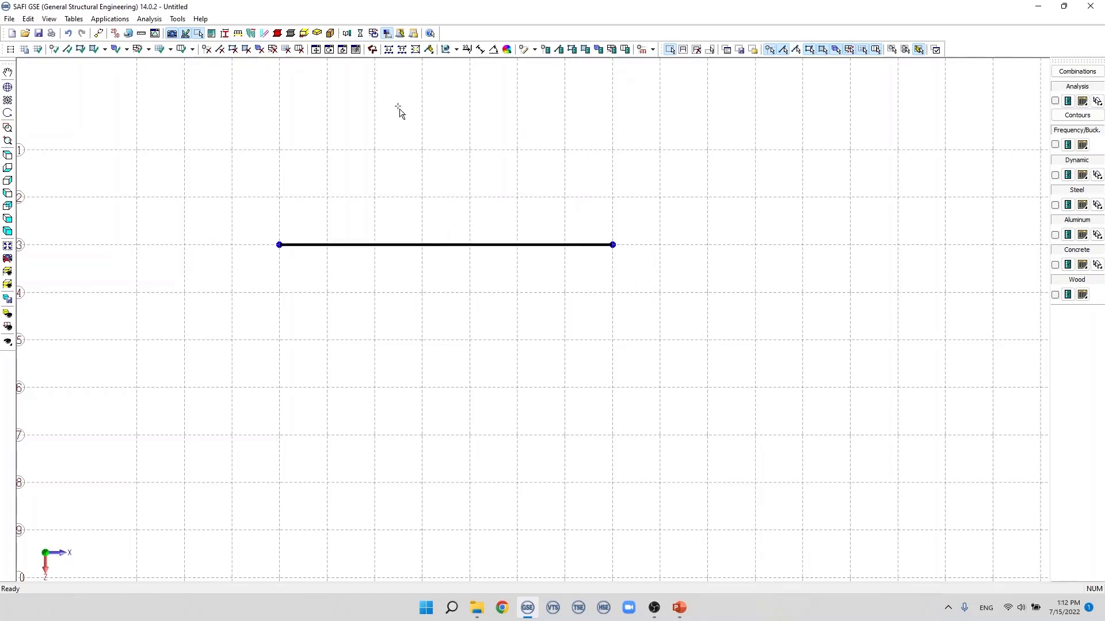
{"action": "left_click", "coordinate": [388, 50]}
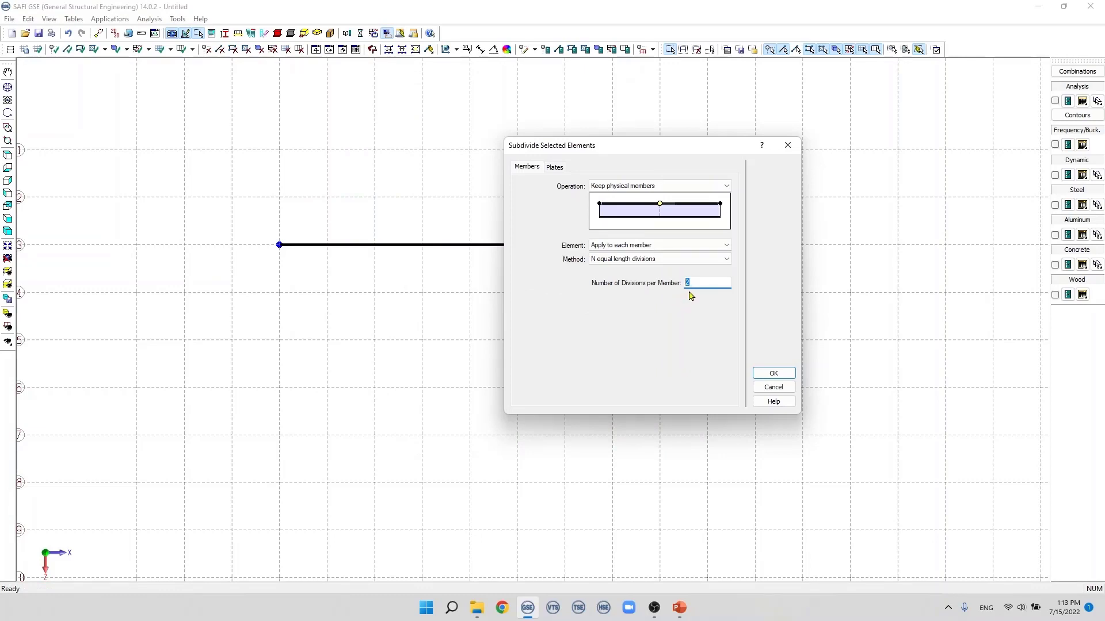
{"action": "left_click", "coordinate": [696, 283]}
{"action": "left_click_drag", "start_coordinate": [696, 283], "coordinate": [685, 285]}
{"action": "left_click", "coordinate": [772, 374]}
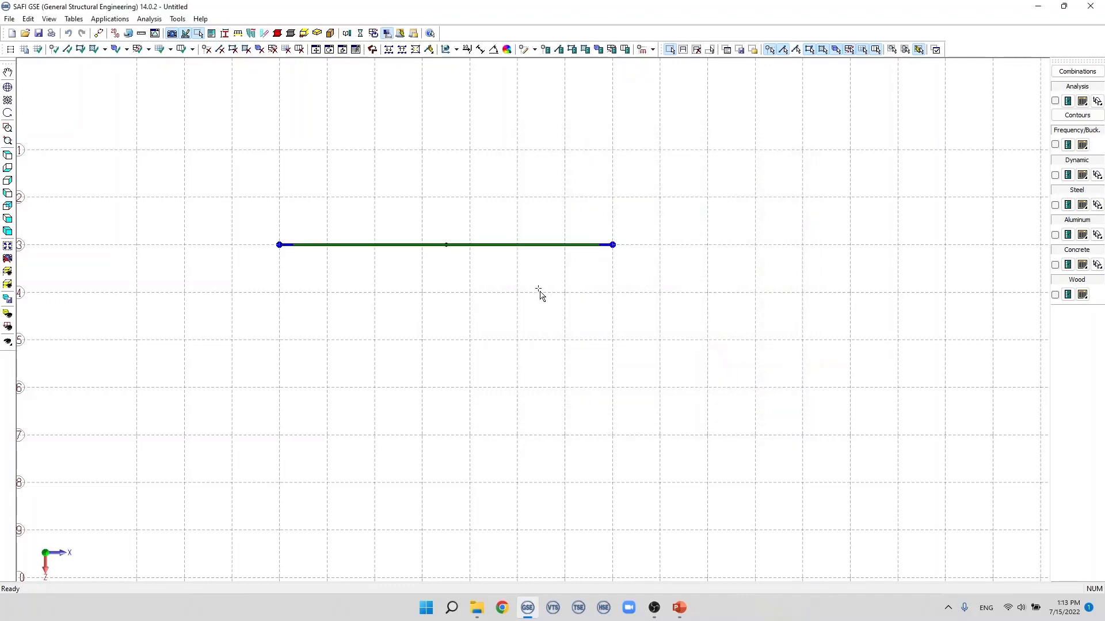
{"action": "left_click", "coordinate": [470, 245]}
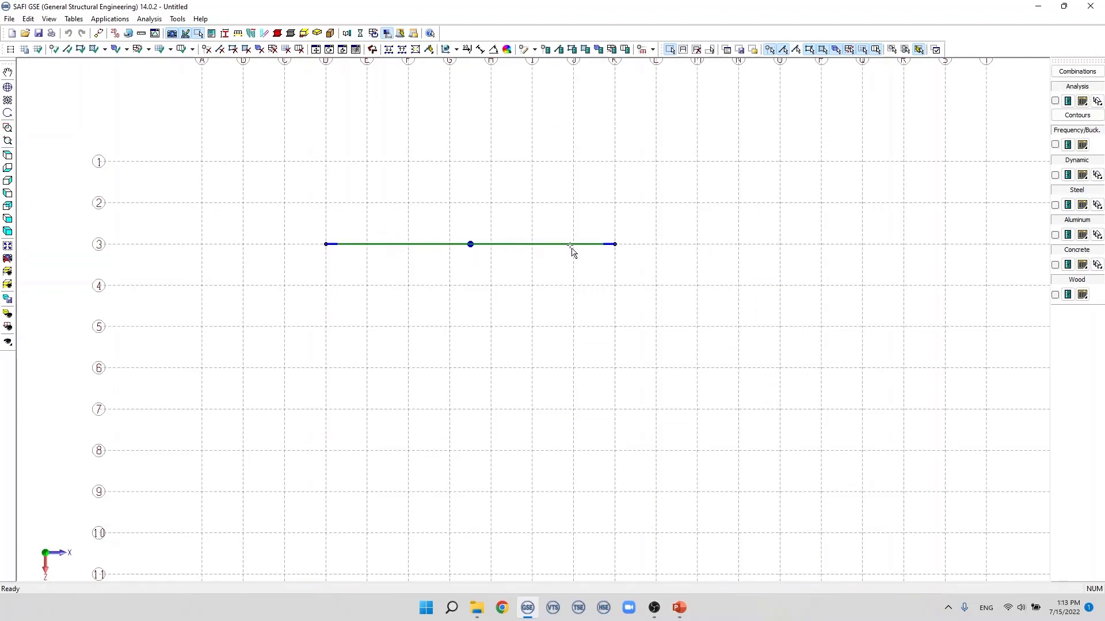
Draw a second beam from D6 to K6 and window-select it
{"action": "left_click", "coordinate": [362, 170]}
{"action": "left_click", "coordinate": [67, 49]}
{"action": "left_click", "coordinate": [325, 367]}
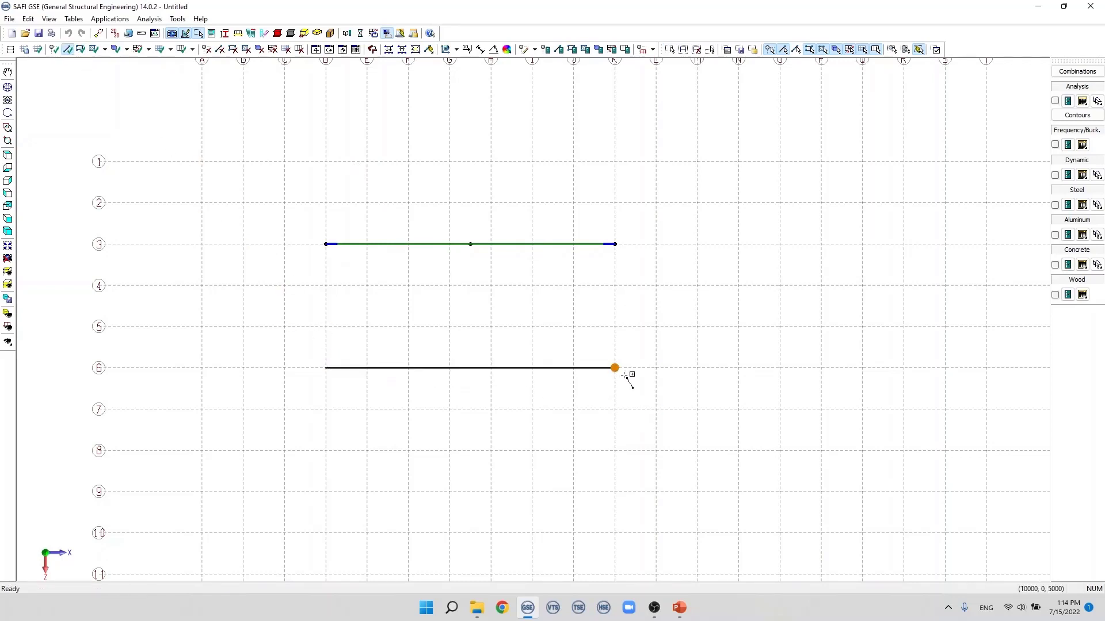
{"action": "left_click", "coordinate": [614, 367]}
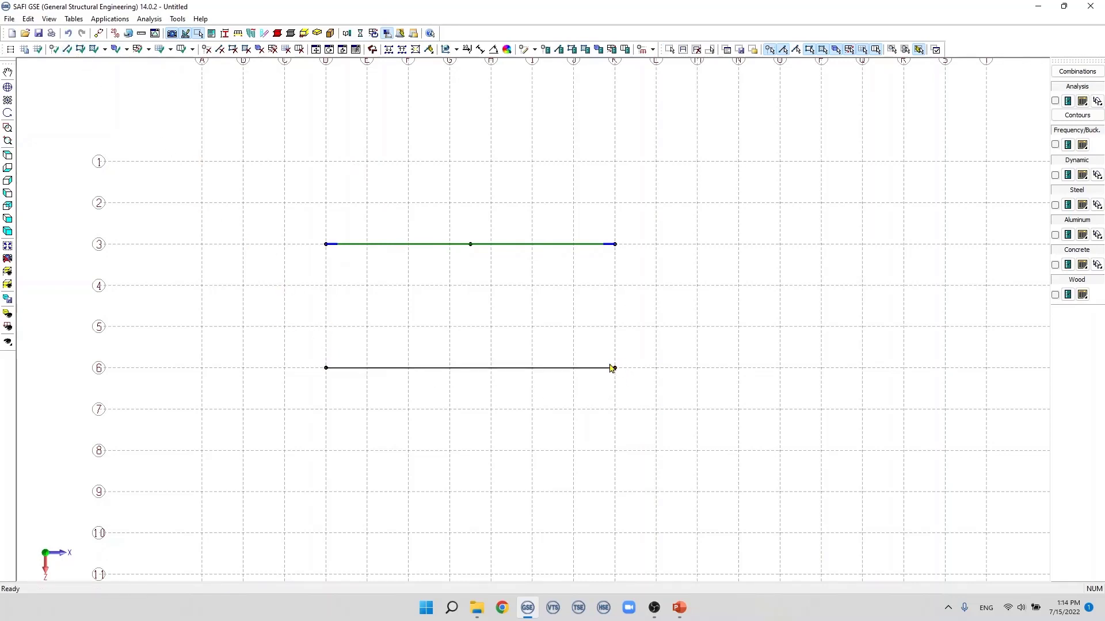
{"action": "left_click", "coordinate": [669, 49]}
{"action": "left_click_drag", "start_coordinate": [299, 331], "coordinate": [637, 390]}
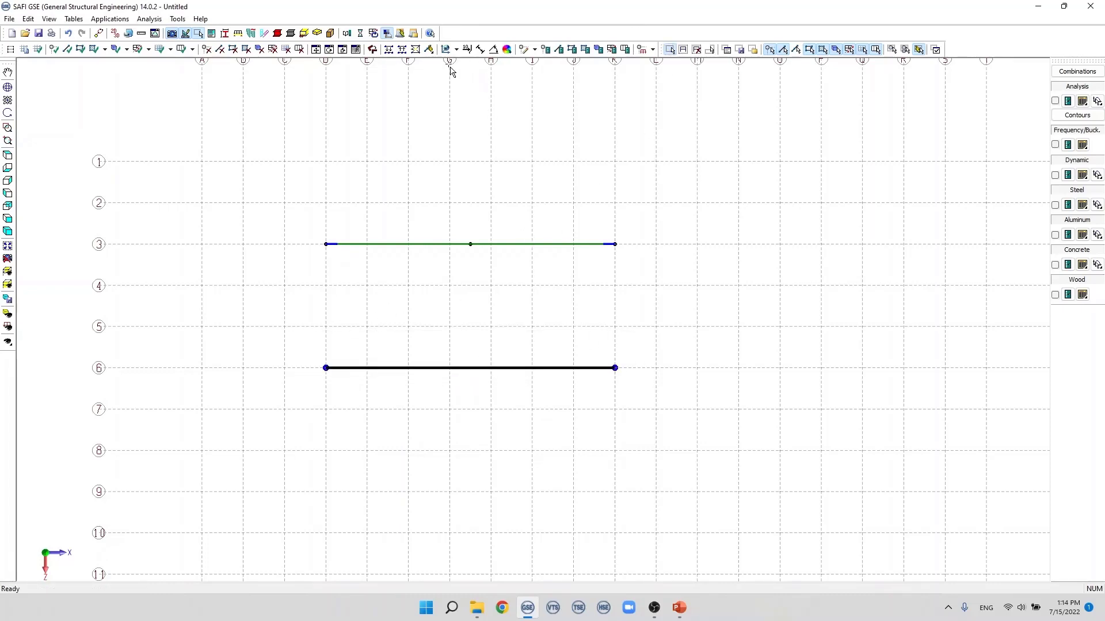
{"action": "left_click", "coordinate": [389, 51]}
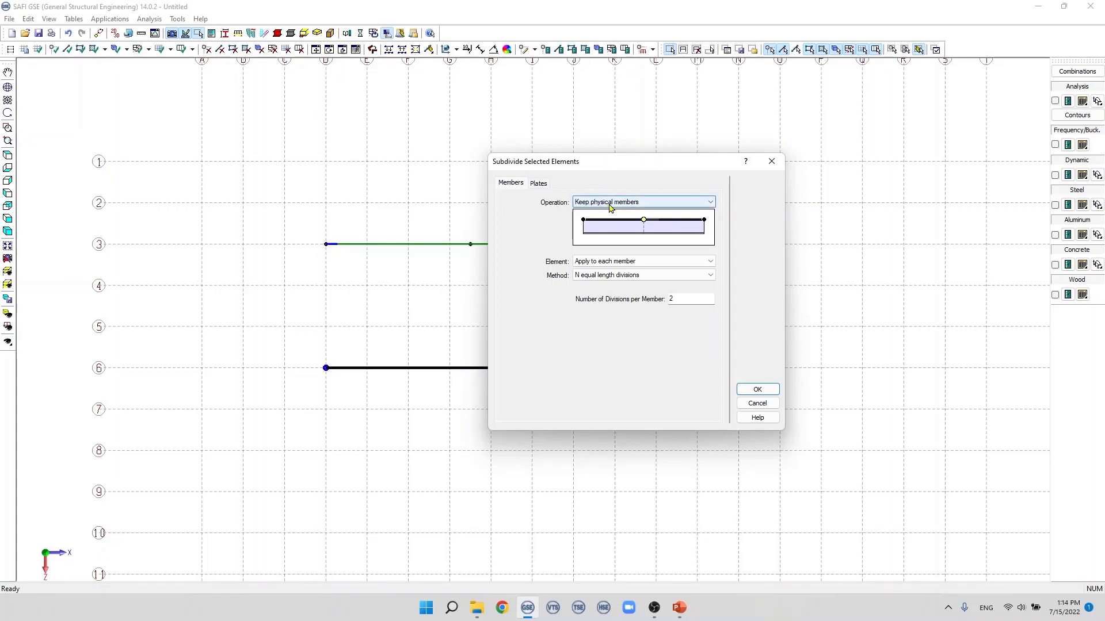
Cut the line-6 beam at its midpoint into 2 independent members
{"action": "left_click", "coordinate": [697, 208]}
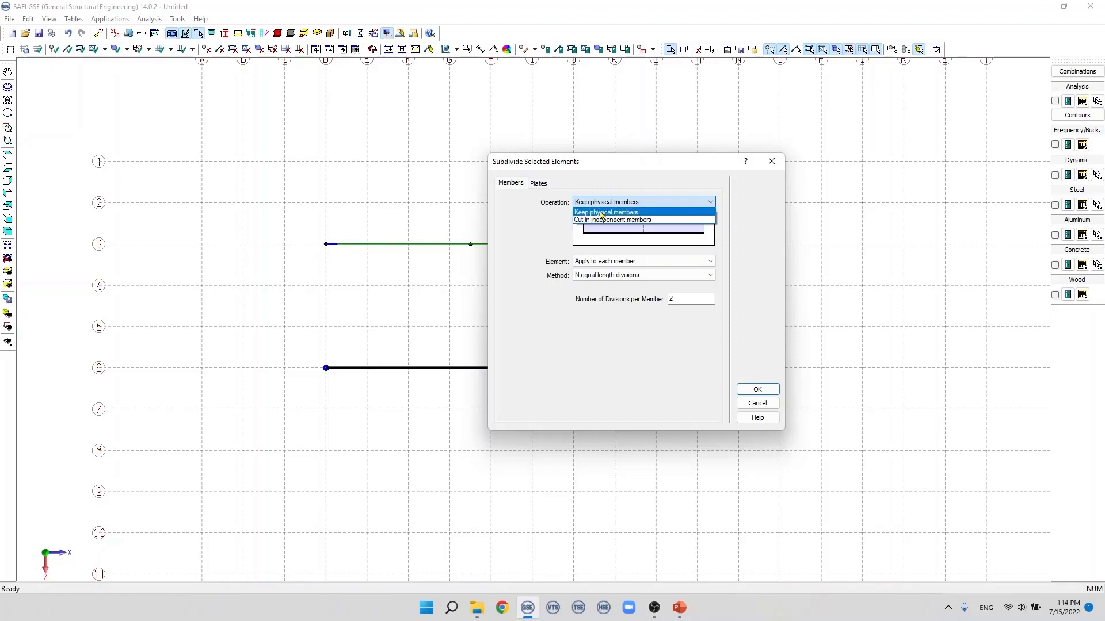
{"action": "left_click", "coordinate": [634, 216]}
{"action": "left_click_drag", "start_coordinate": [616, 162], "coordinate": [791, 157]}
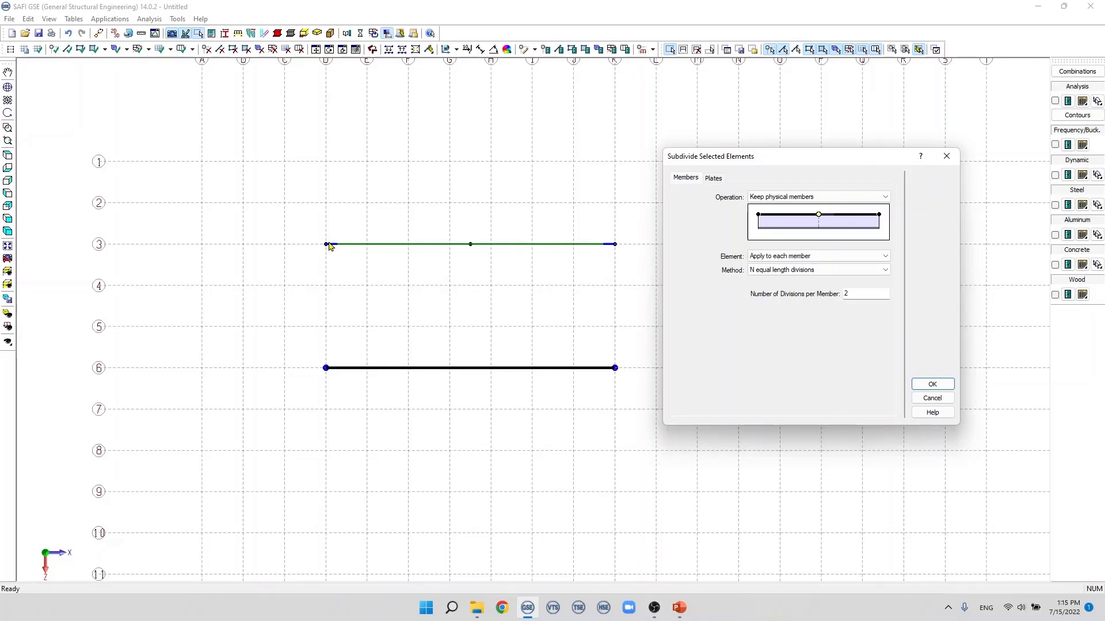
{"action": "left_click", "coordinate": [824, 202]}
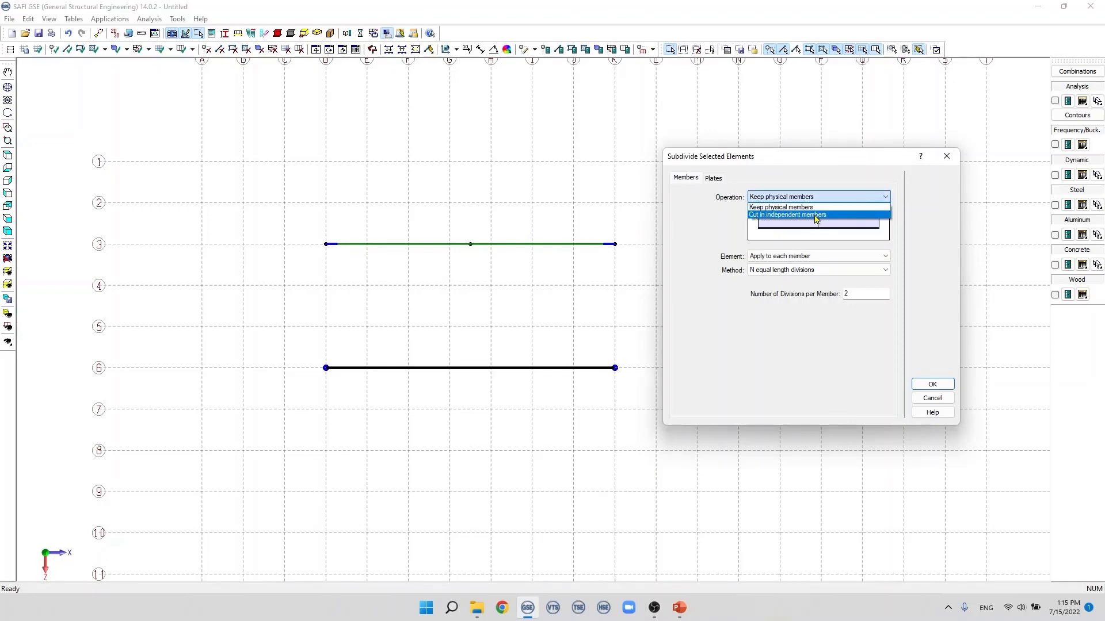
{"action": "left_click", "coordinate": [815, 215]}
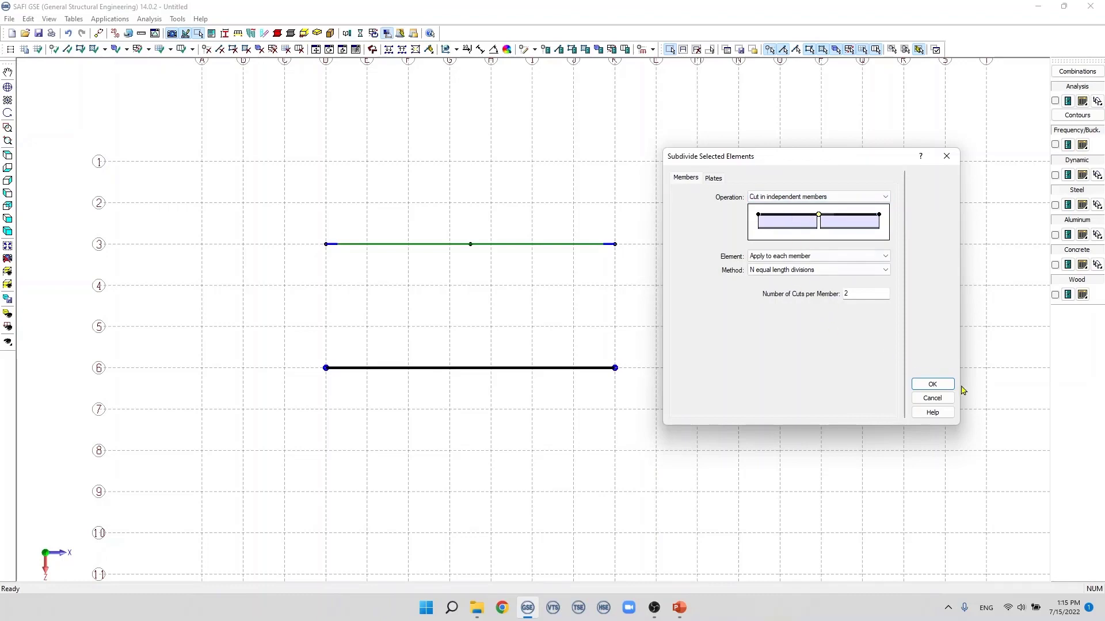
{"action": "left_click", "coordinate": [932, 384]}
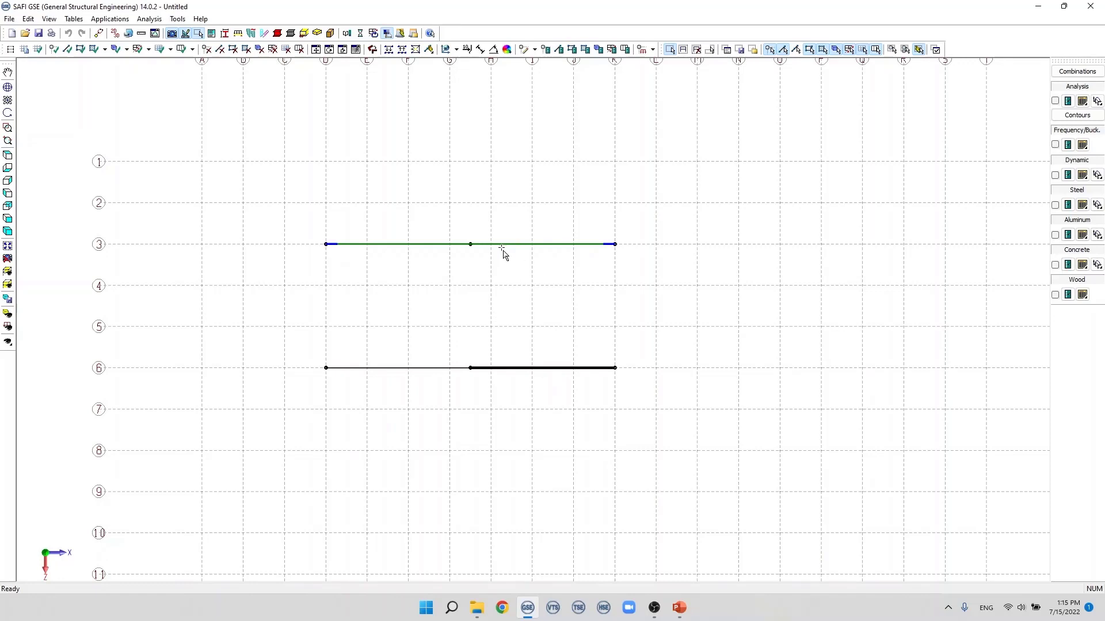
Review the line-3 beam's Member Attributes, then select the D8–K8 beam
{"action": "left_click_drag", "start_coordinate": [501, 249], "coordinate": [446, 230]}
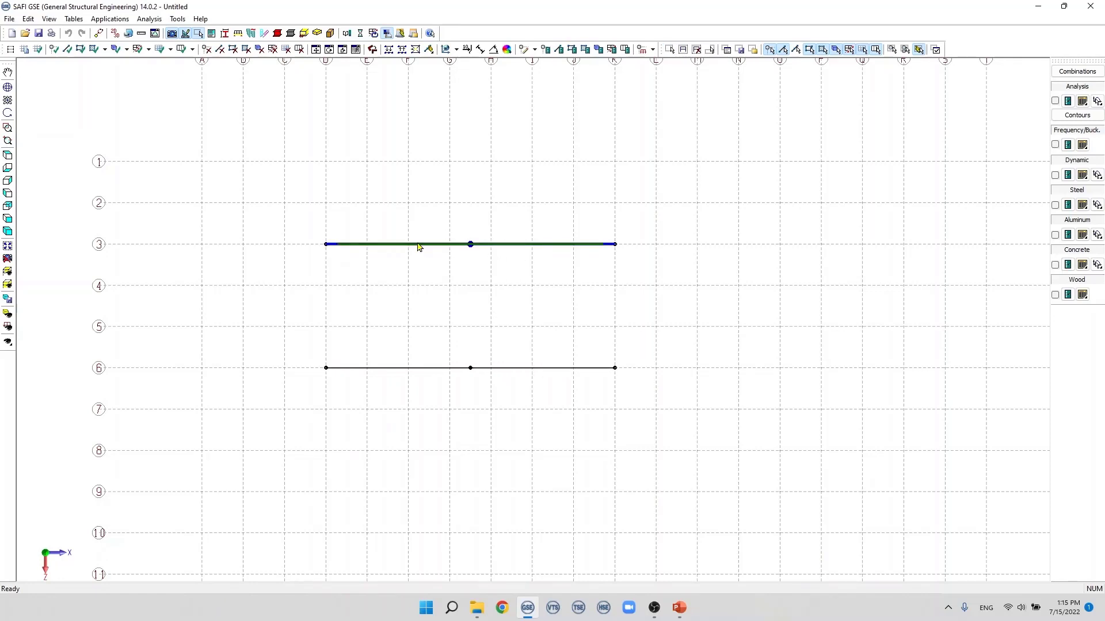
{"action": "double_click", "coordinate": [419, 248]}
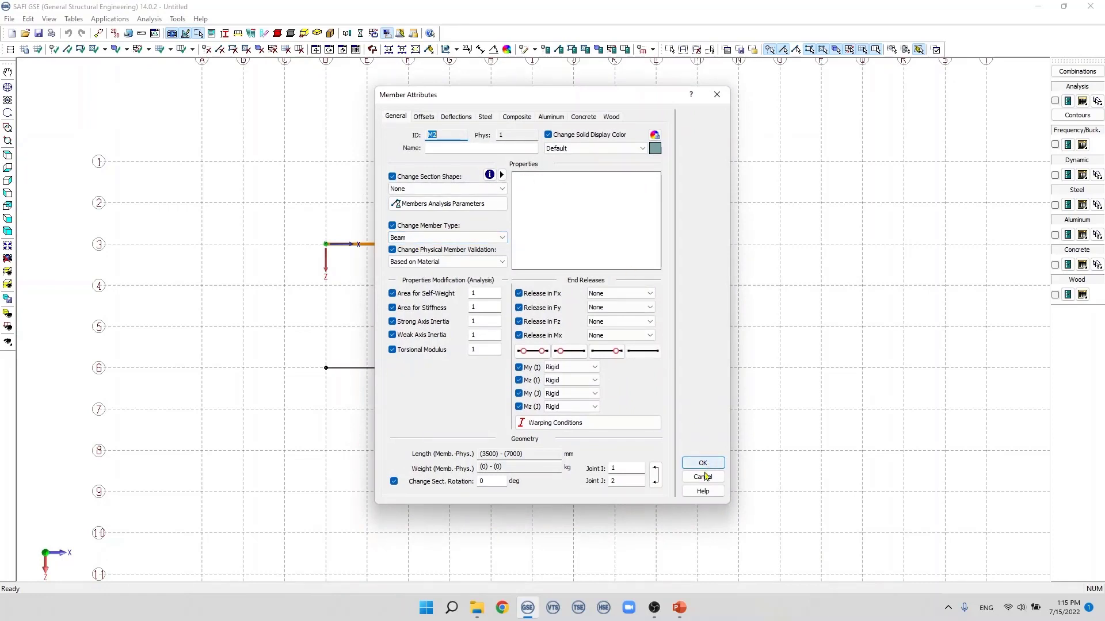
{"action": "left_click", "coordinate": [702, 463]}
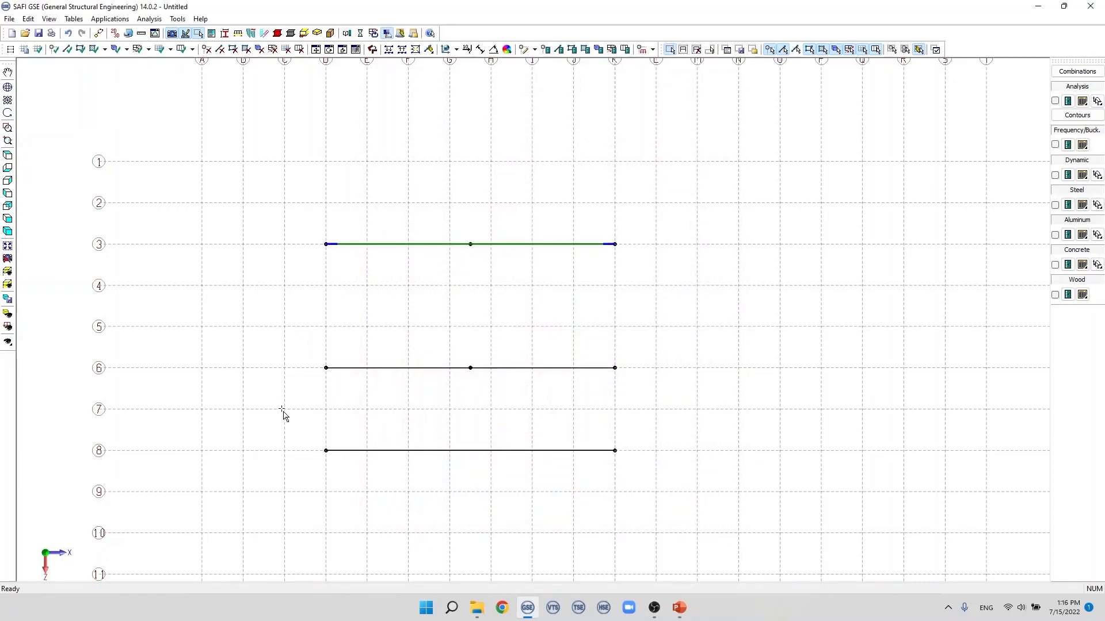
{"action": "left_click_drag", "start_coordinate": [284, 409], "coordinate": [663, 530]}
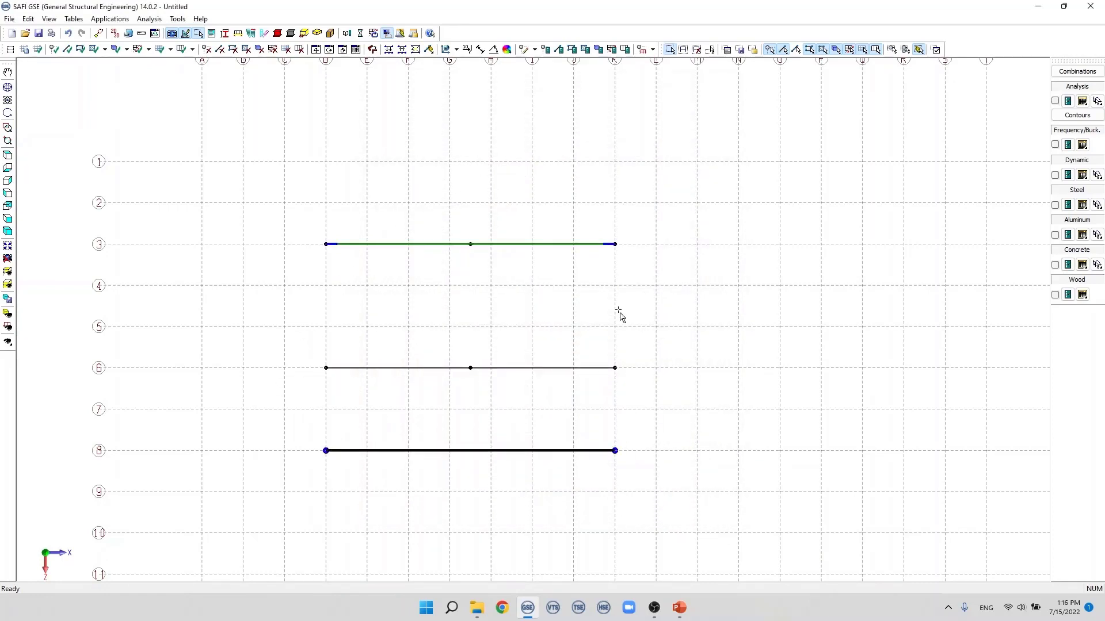
Subdivide the line-8 beam by a relative-position ratio, adding a node between E and F
{"action": "left_click", "coordinate": [389, 50]}
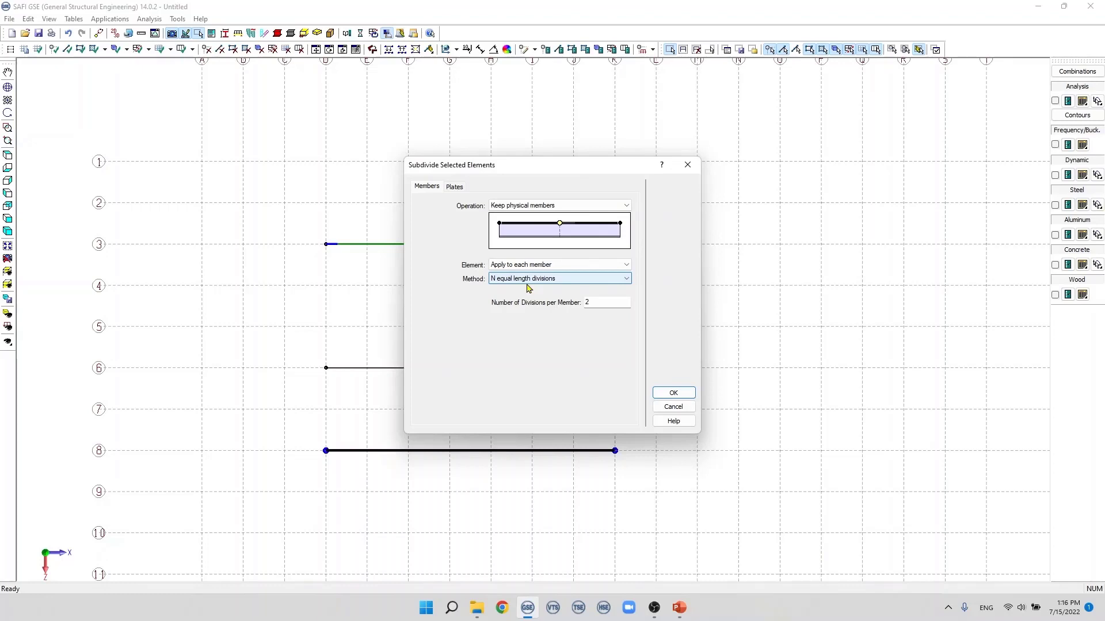
{"action": "double_click", "coordinate": [599, 303]}
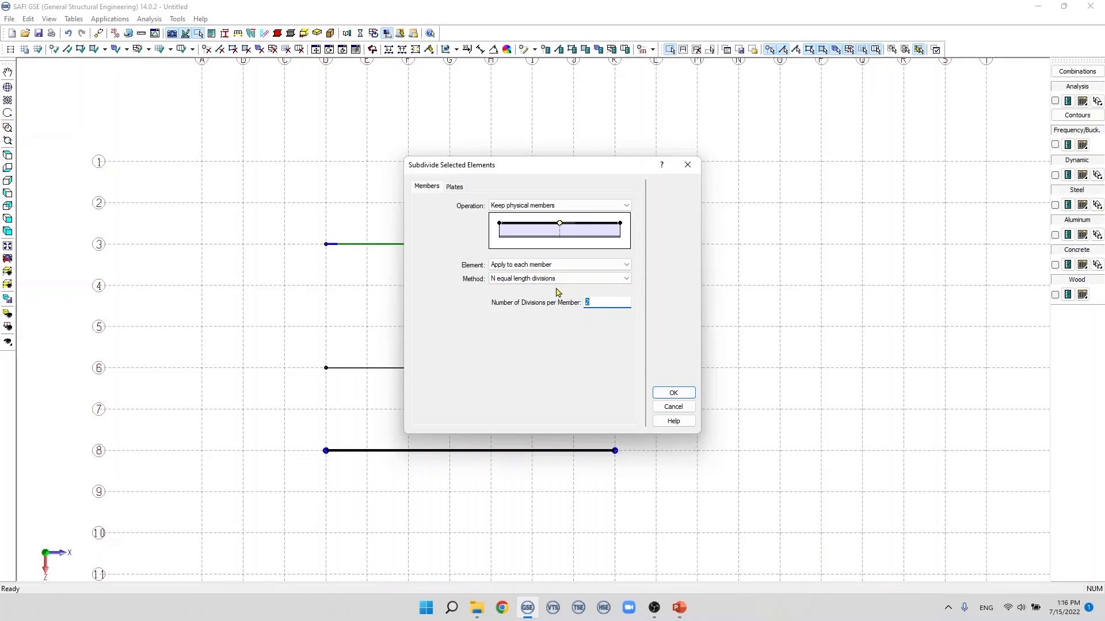
{"action": "left_click", "coordinate": [590, 280]}
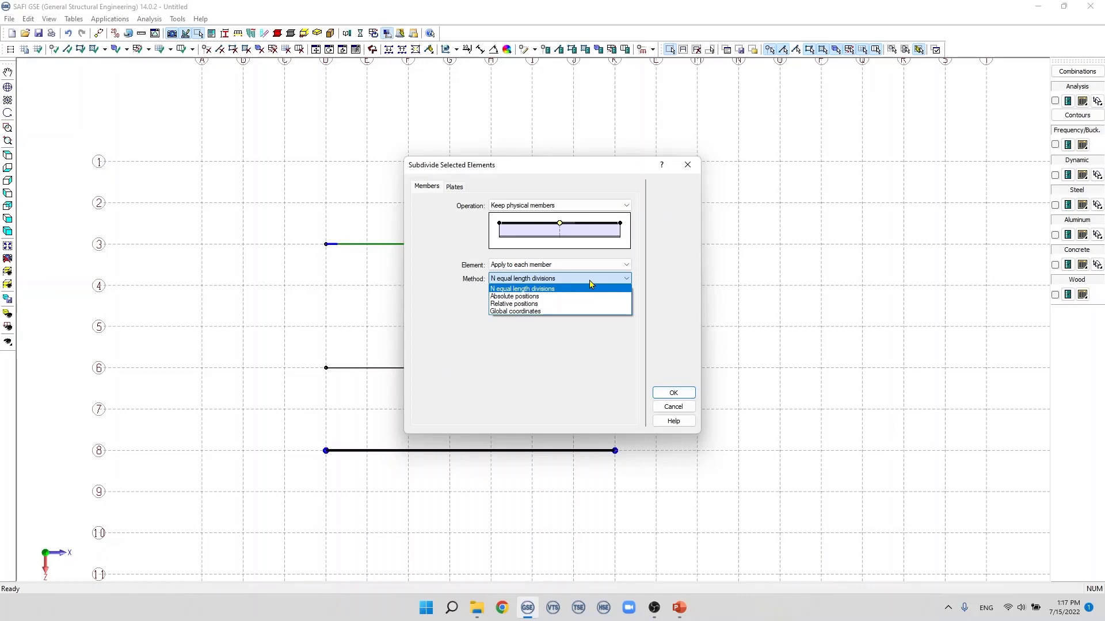
{"action": "left_click", "coordinate": [558, 304]}
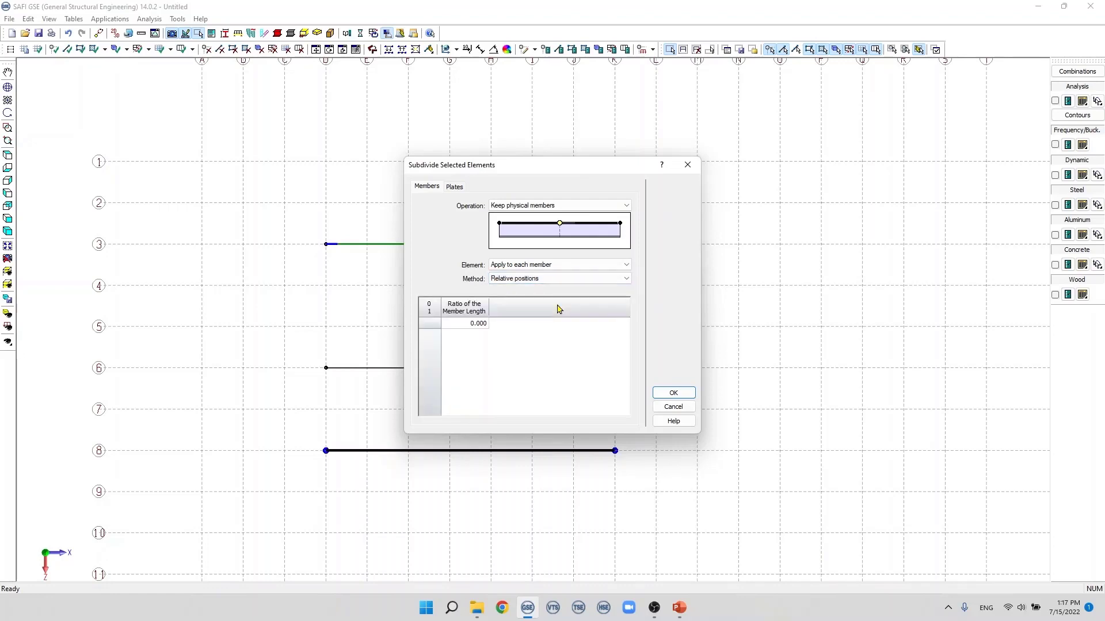
{"action": "left_click", "coordinate": [467, 328]}
{"action": "left_click", "coordinate": [473, 323]}
{"action": "left_click", "coordinate": [674, 393]}
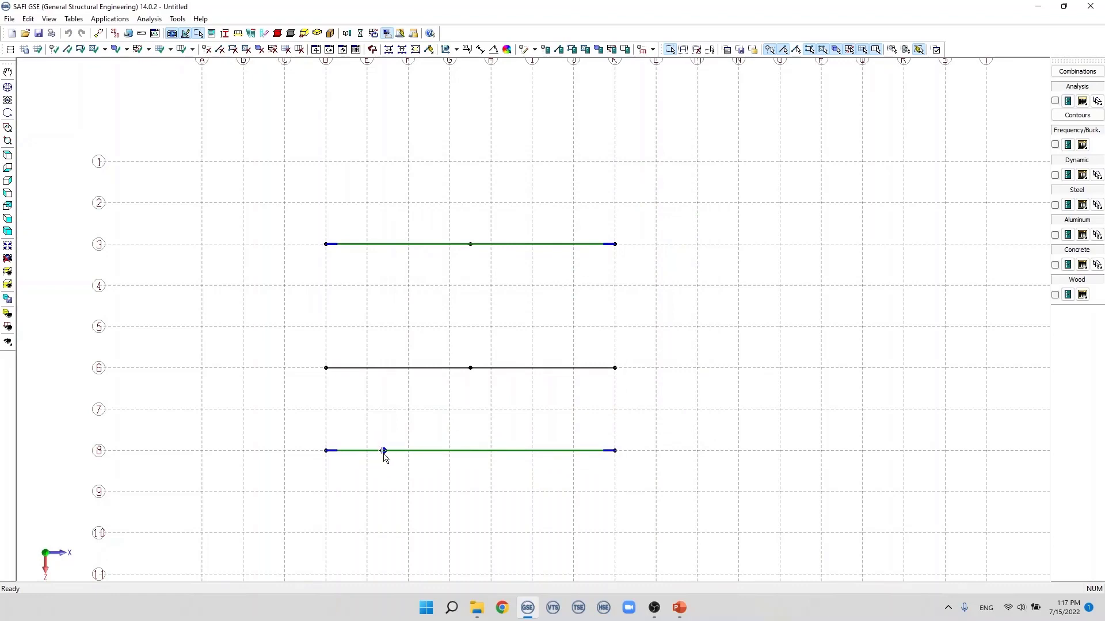
{"action": "left_click", "coordinate": [384, 451]}
Add a node at global X = 9000 mm (grid line J) on all three beams
{"action": "left_click_drag", "start_coordinate": [286, 205], "coordinate": [674, 499]}
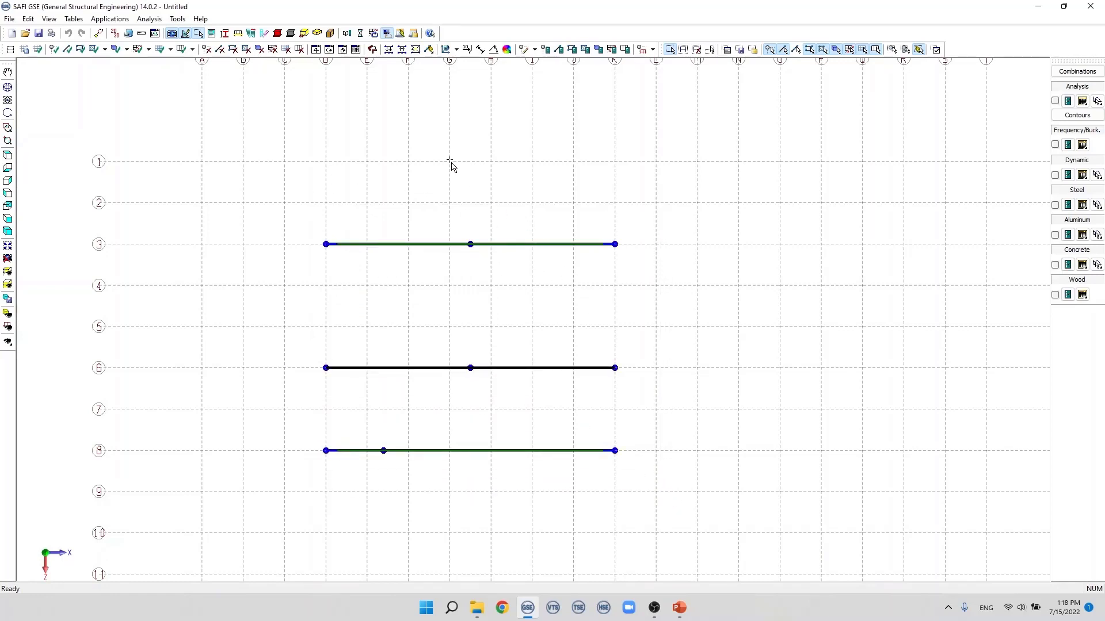
{"action": "left_click", "coordinate": [389, 51]}
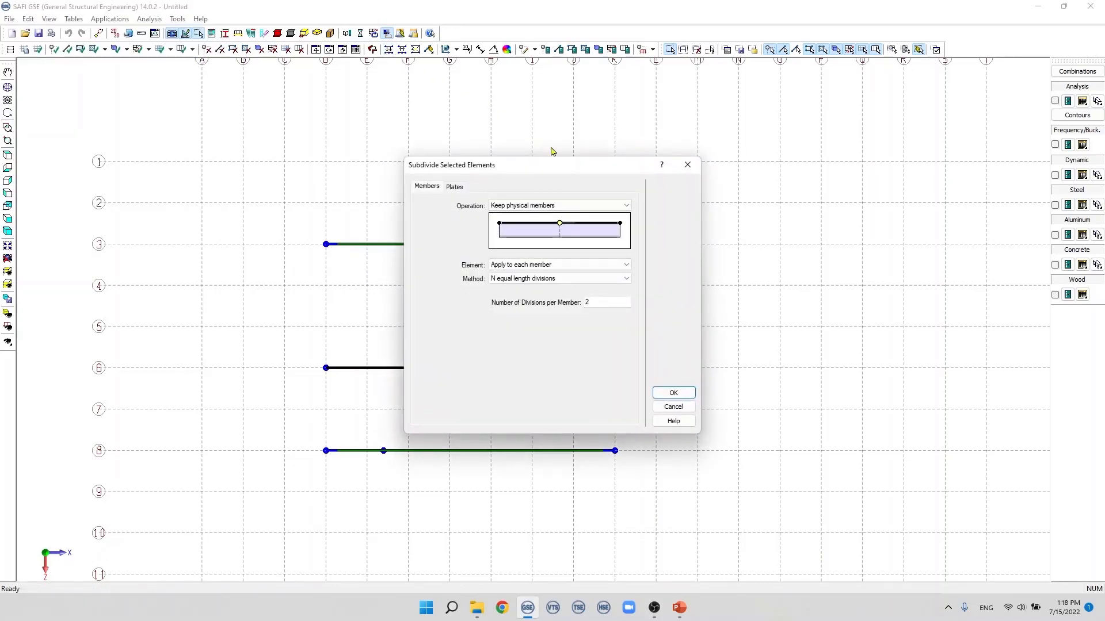
{"action": "left_click", "coordinate": [557, 283]}
{"action": "left_click", "coordinate": [555, 314]}
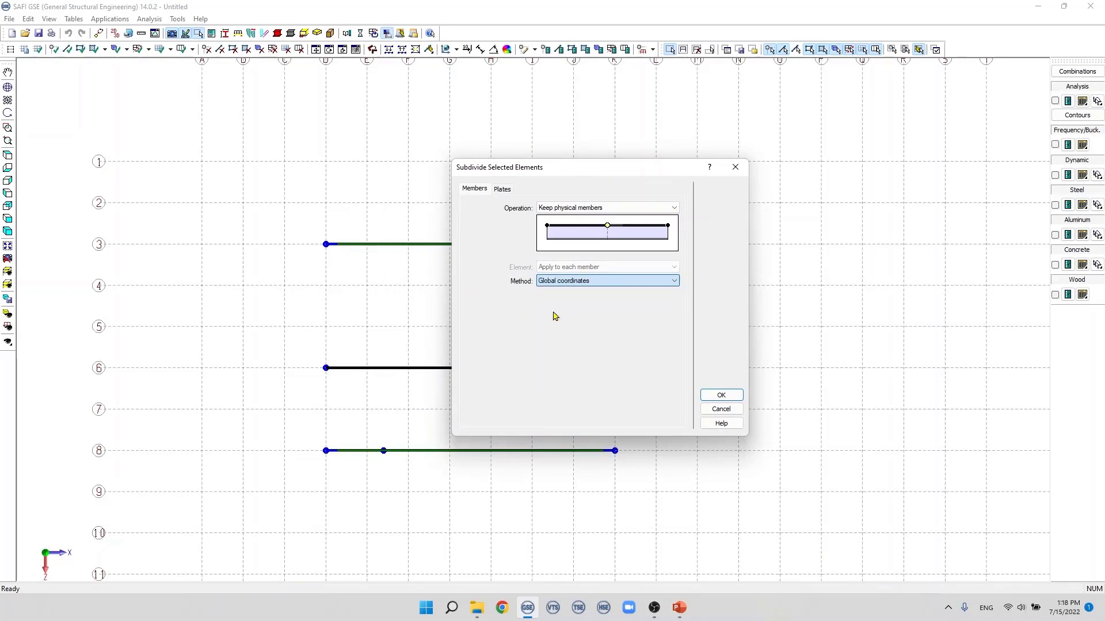
{"action": "left_click_drag", "start_coordinate": [557, 174], "coordinate": [753, 173]}
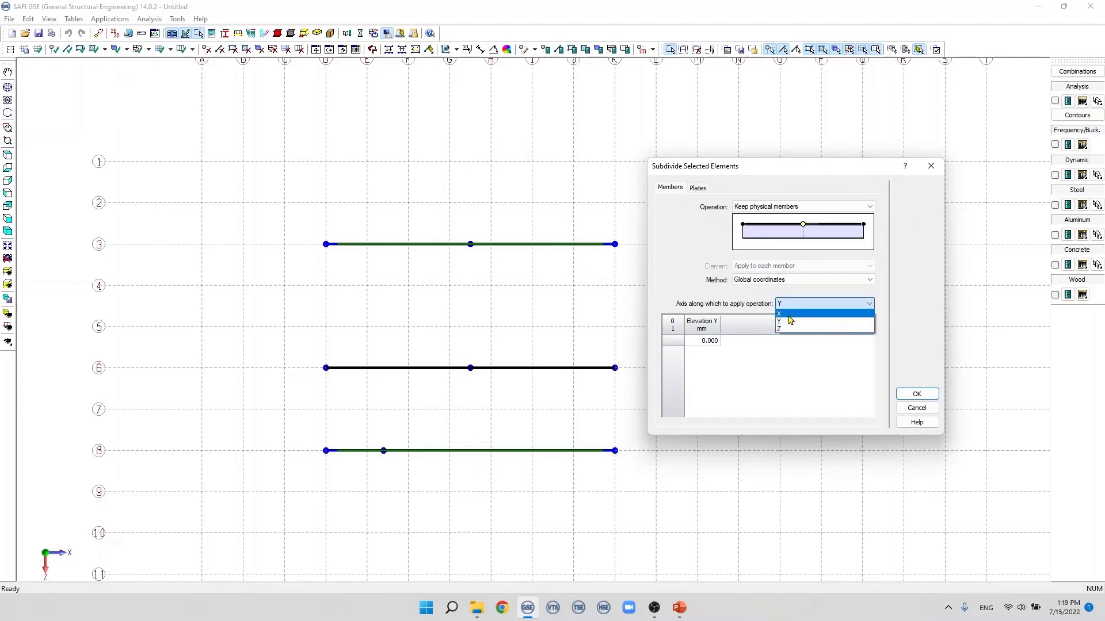
{"action": "left_click", "coordinate": [789, 313]}
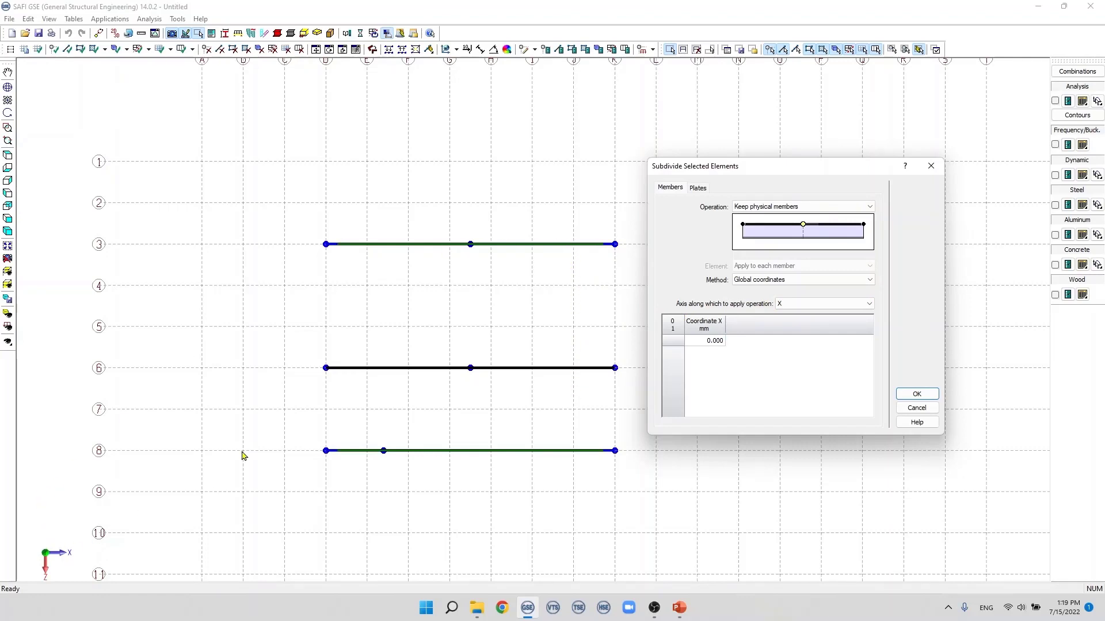
{"action": "left_click", "coordinate": [714, 340]}
{"action": "left_click", "coordinate": [917, 394]}
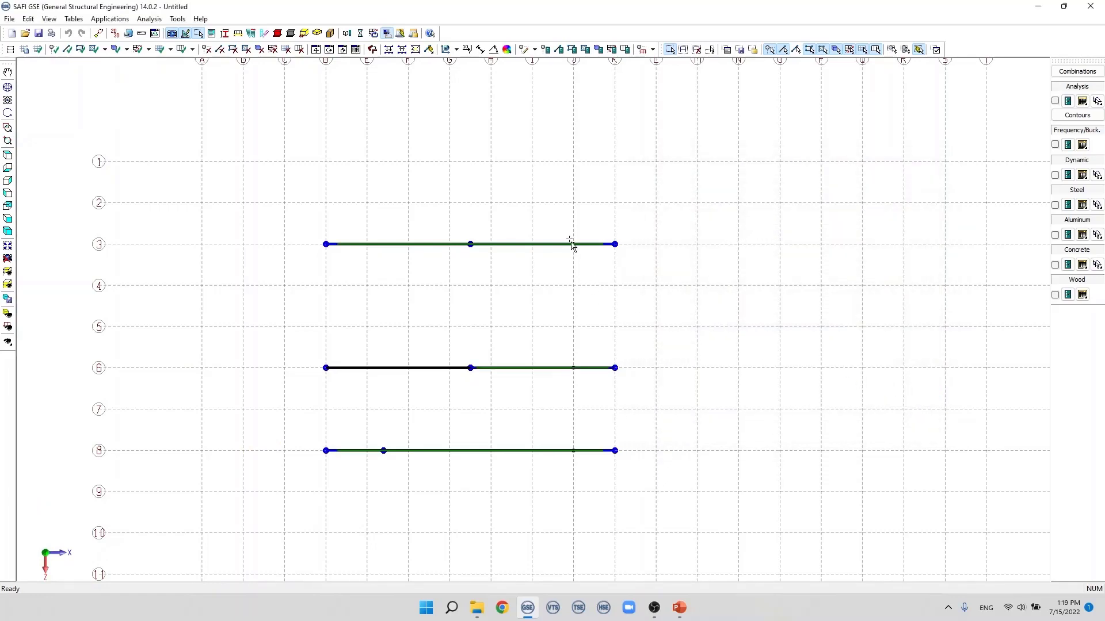
{"action": "left_click_drag", "start_coordinate": [564, 232], "coordinate": [585, 263]}
Assemble the row-6 pieces back into a single D6–K6 member
{"action": "left_click_drag", "start_coordinate": [565, 340], "coordinate": [582, 470]}
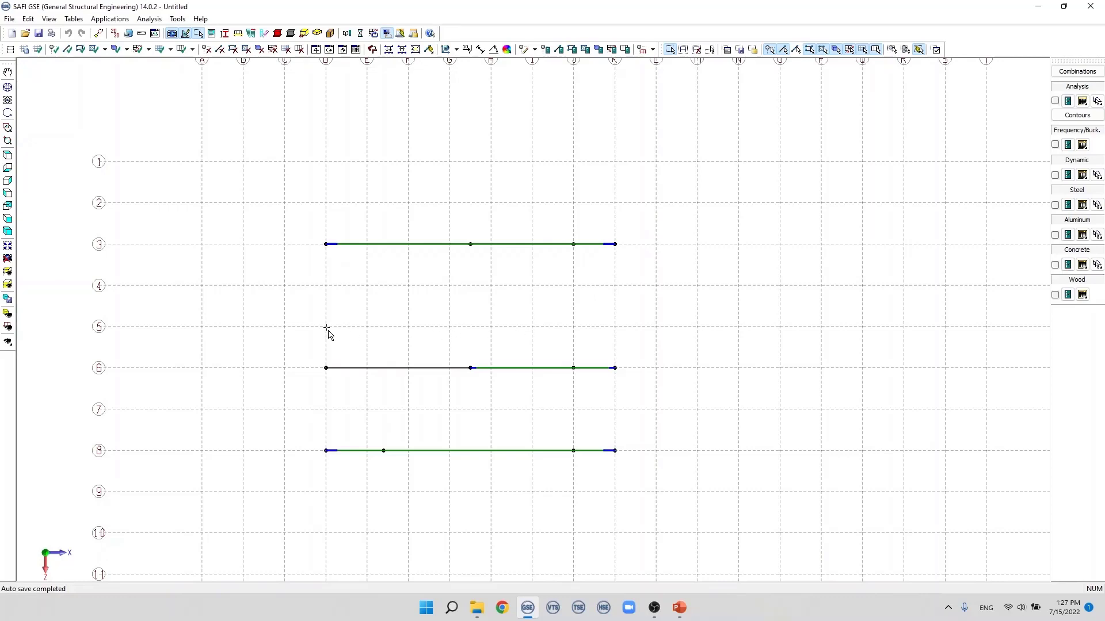
{"action": "left_click_drag", "start_coordinate": [299, 327], "coordinate": [663, 401]}
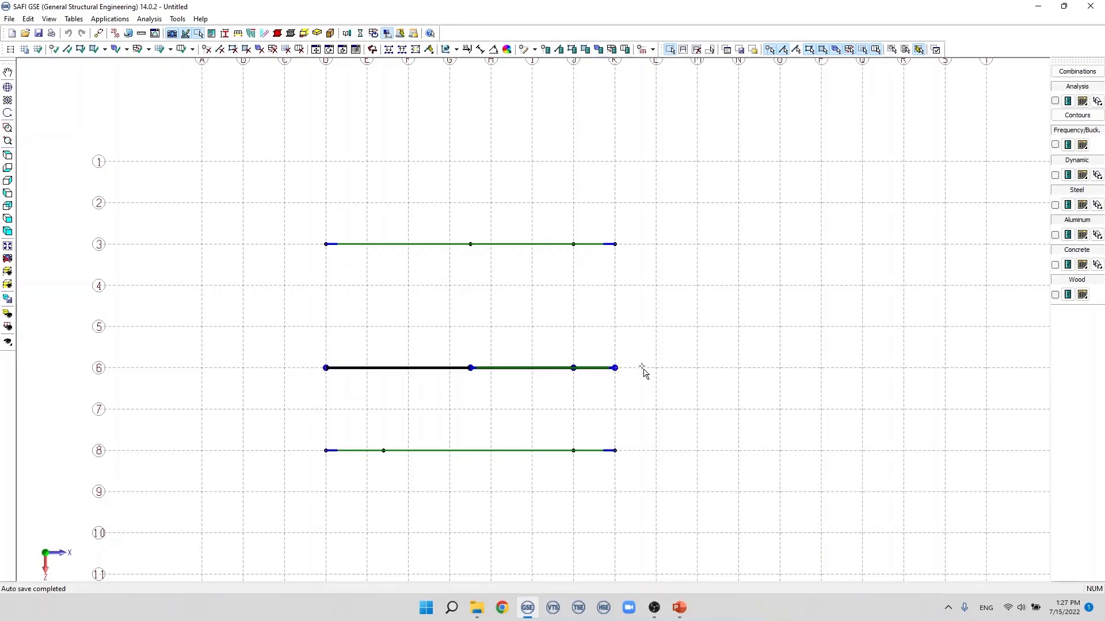
{"action": "left_click", "coordinate": [403, 51]}
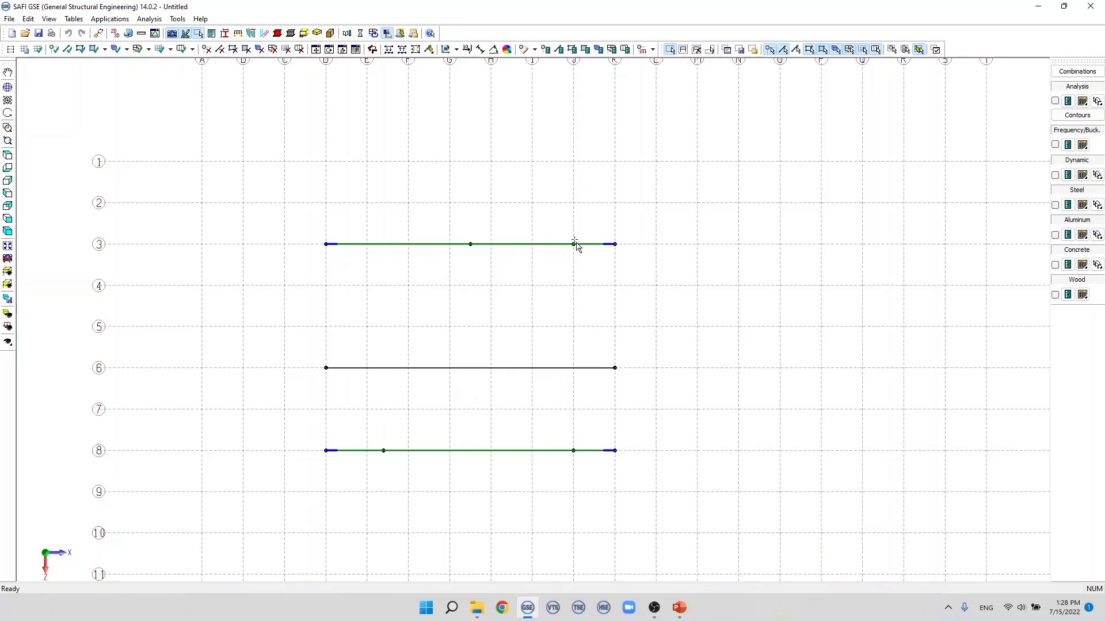
Draw two separate members on row 2, from K2 to N2 and P2 to R2
{"action": "key", "text": "m"}
{"action": "left_click", "coordinate": [615, 202]}
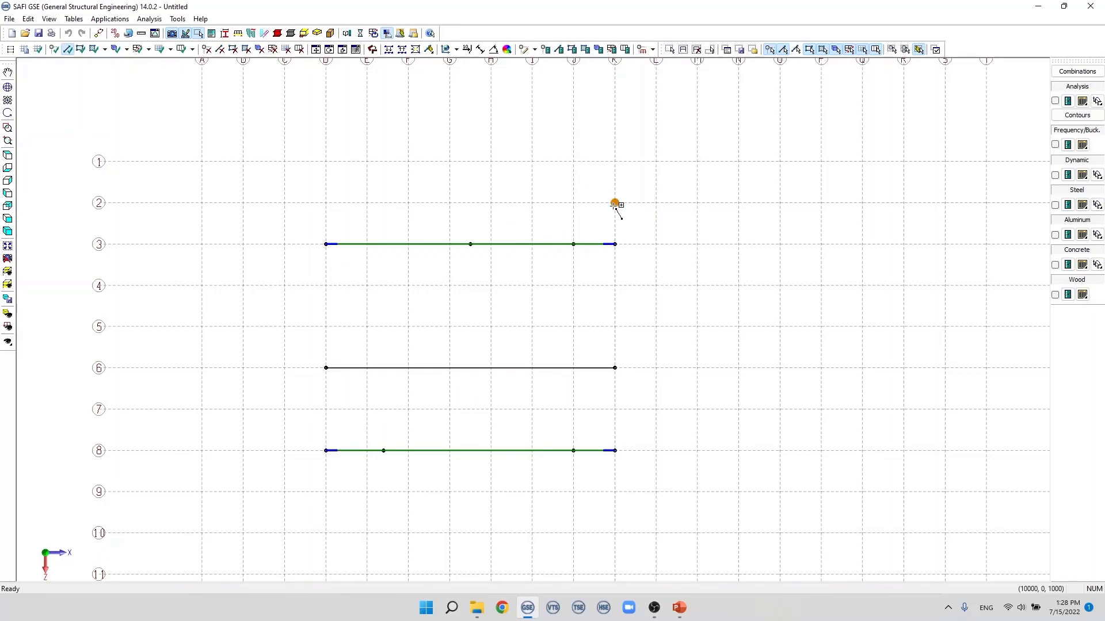
{"action": "left_click", "coordinate": [739, 202]}
{"action": "left_click", "coordinate": [821, 202]}
{"action": "left_click", "coordinate": [903, 202]}
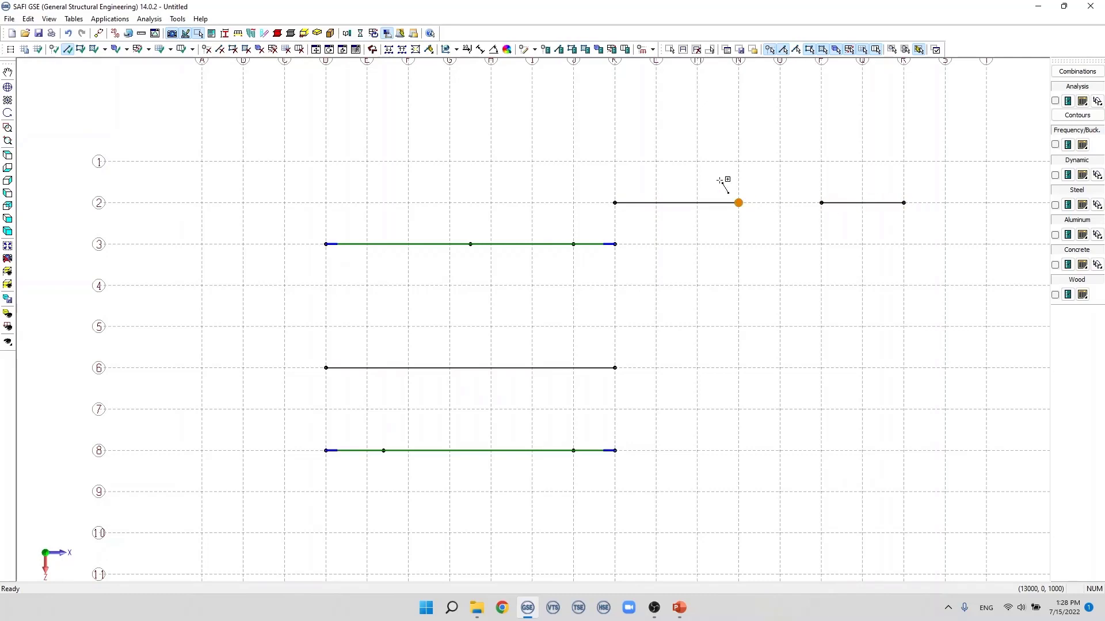
{"action": "key", "text": "Escape"}
Try assembling the two row-2 members and dismiss the nothing-to-assemble warning
{"action": "left_click_drag", "start_coordinate": [603, 168], "coordinate": [958, 221]}
{"action": "left_click", "coordinate": [402, 49]}
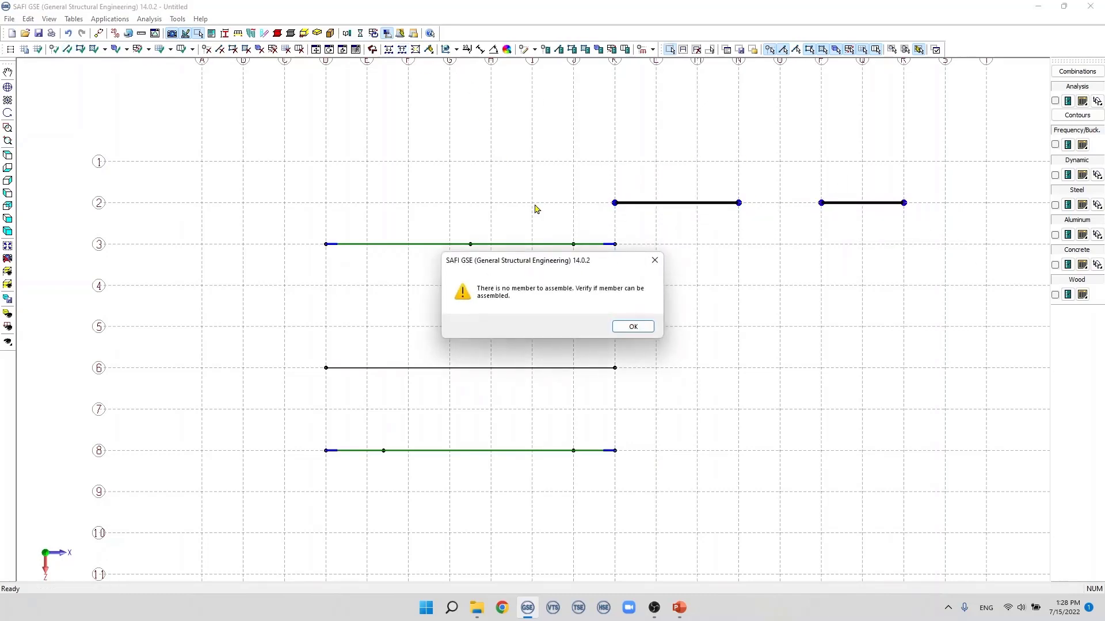
{"action": "left_click", "coordinate": [632, 326]}
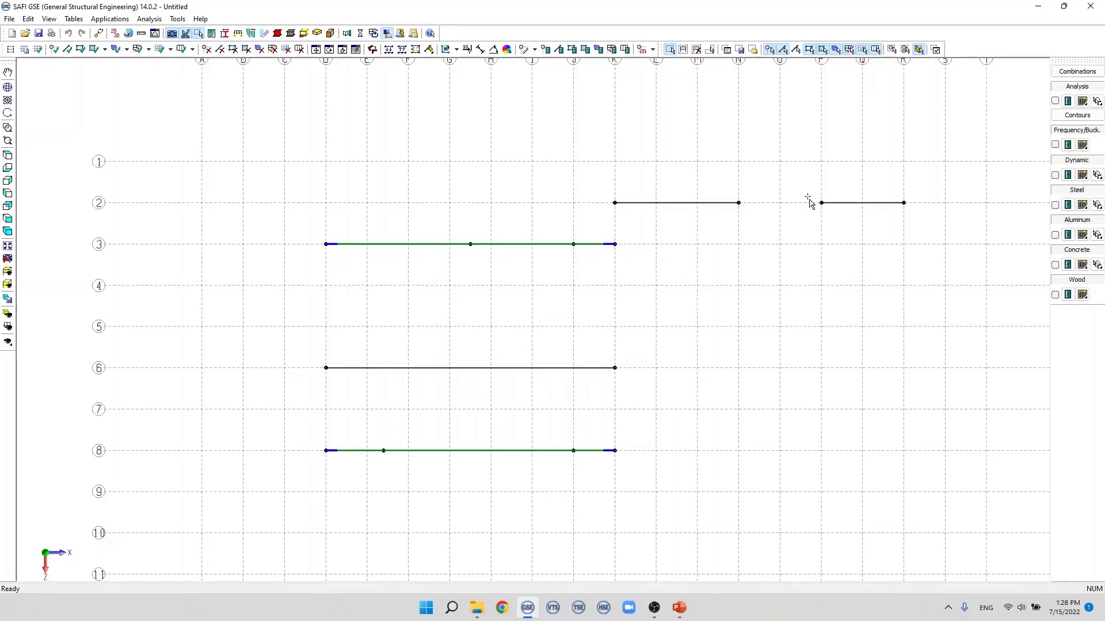
{"action": "left_click_drag", "start_coordinate": [732, 192], "coordinate": [829, 221]}
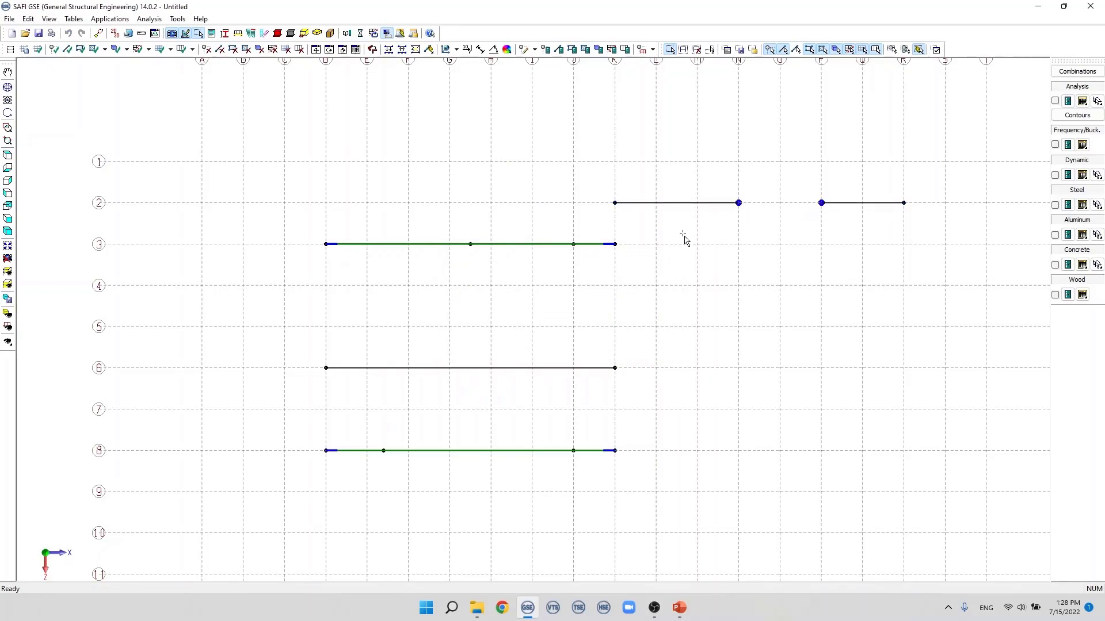
{"action": "left_click", "coordinate": [654, 244]}
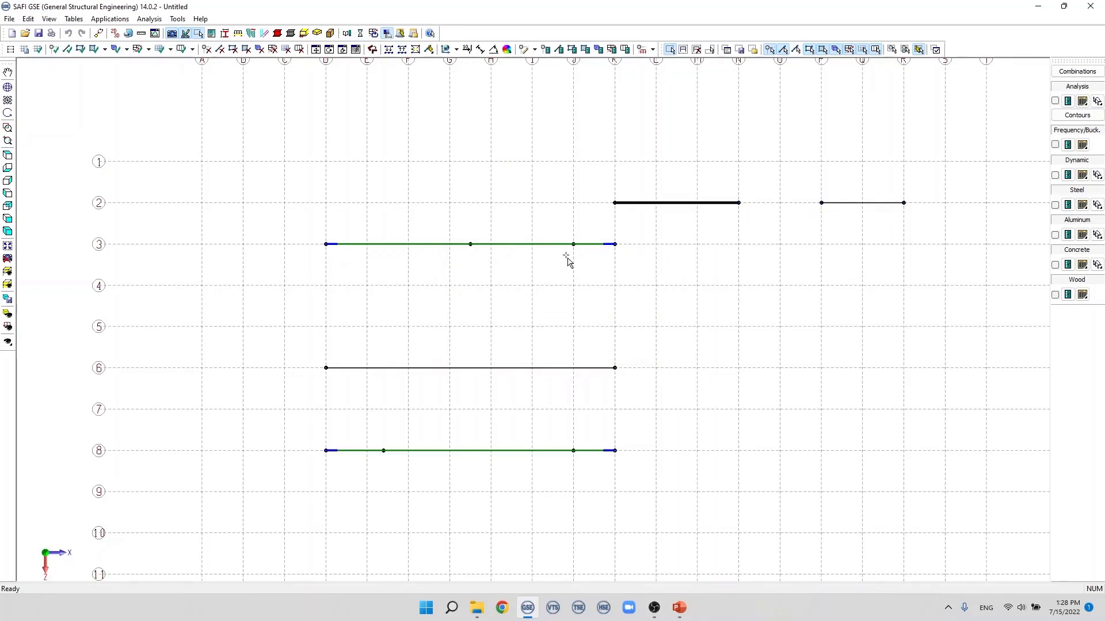
{"action": "left_click", "coordinate": [531, 264]}
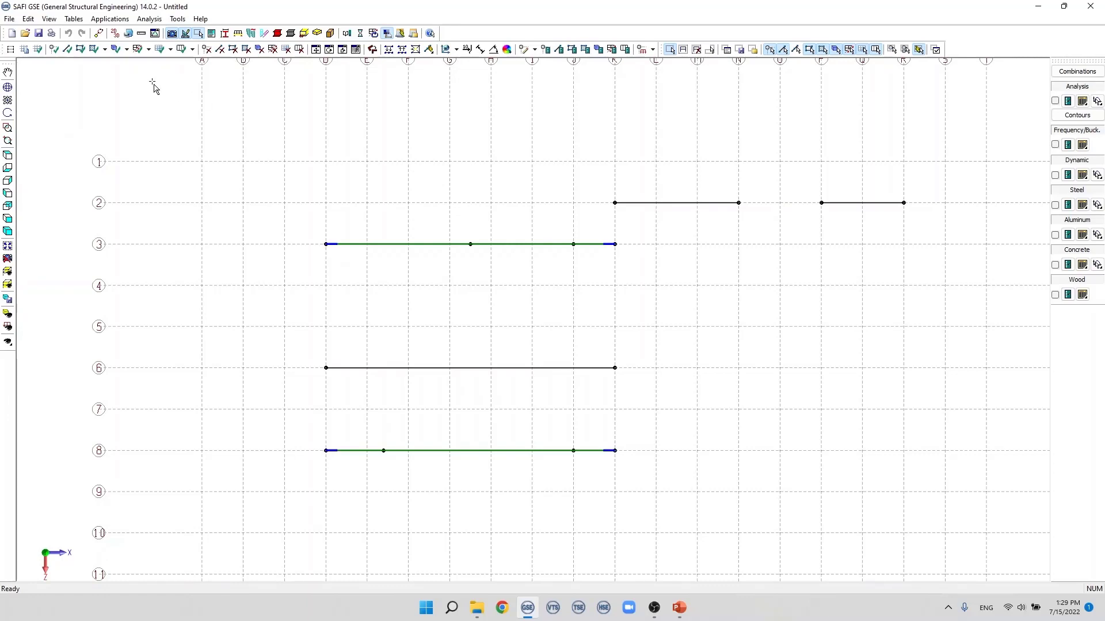
Draw diagonal members M4–S8 and S4–M8 forming an X, then select both diagonals
{"action": "left_click", "coordinate": [67, 49]}
{"action": "left_click", "coordinate": [697, 287]}
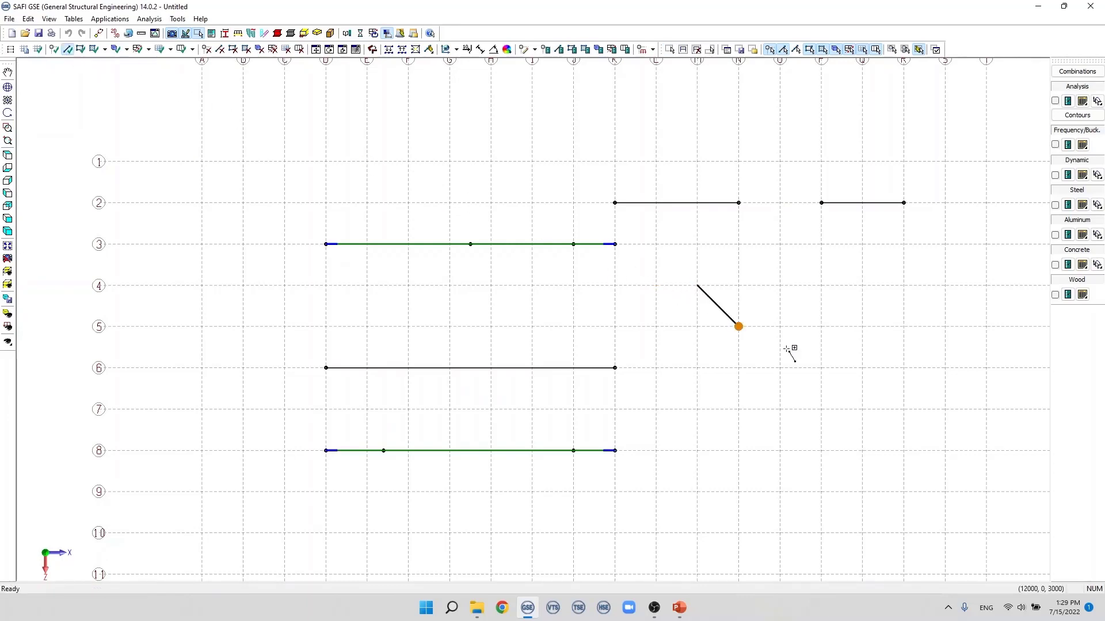
{"action": "left_click", "coordinate": [931, 441]}
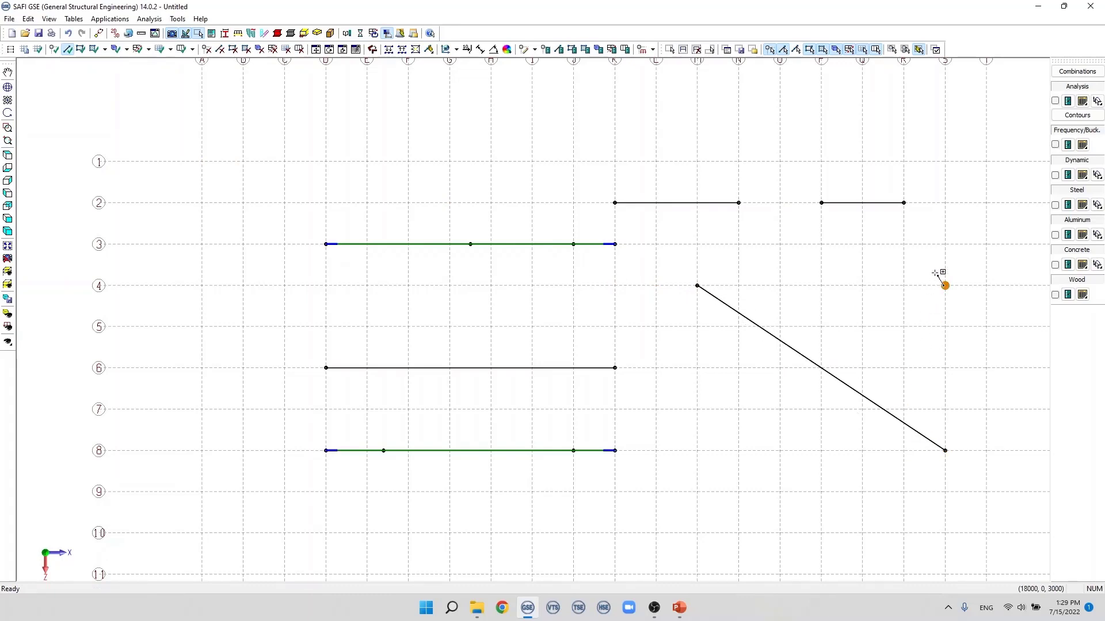
{"action": "left_click", "coordinate": [944, 285]}
{"action": "left_click", "coordinate": [698, 449]}
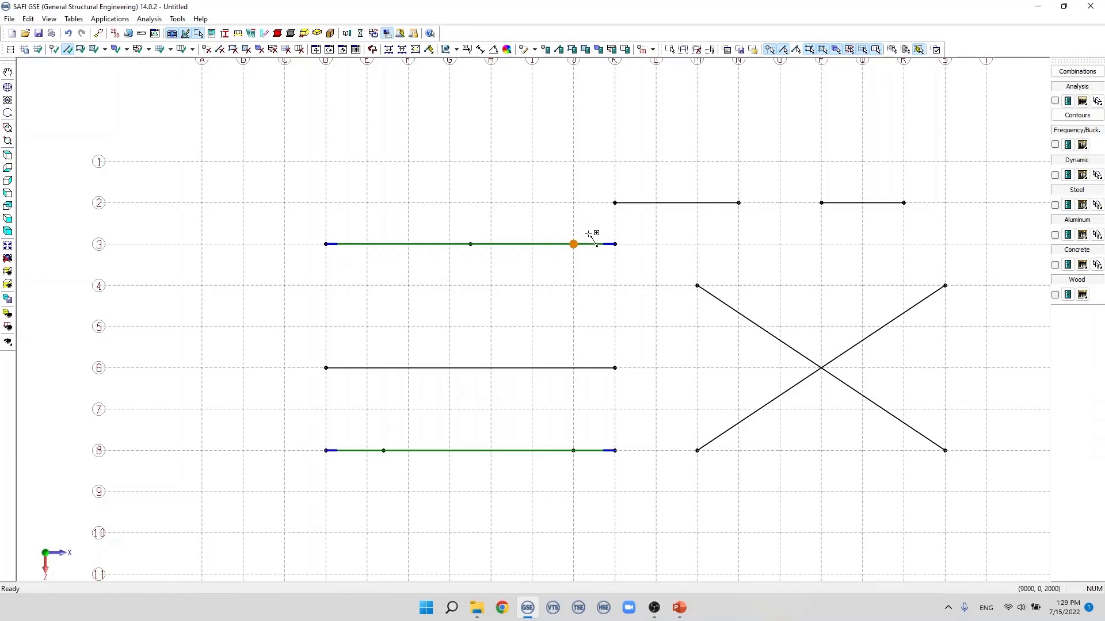
{"action": "key", "text": "Escape"}
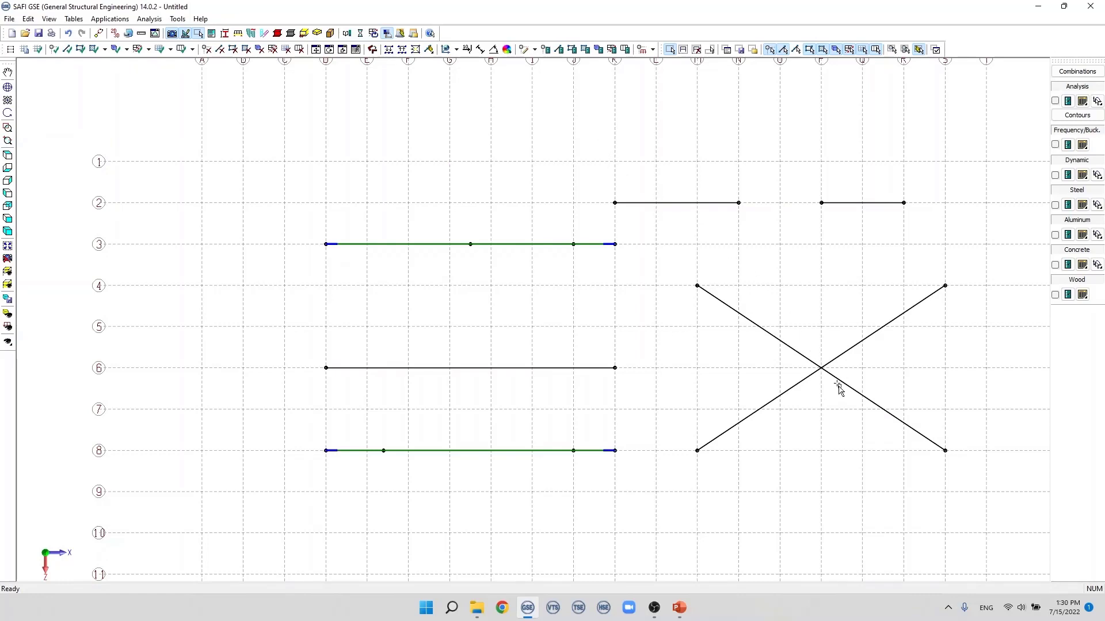
{"action": "left_click", "coordinate": [820, 365]}
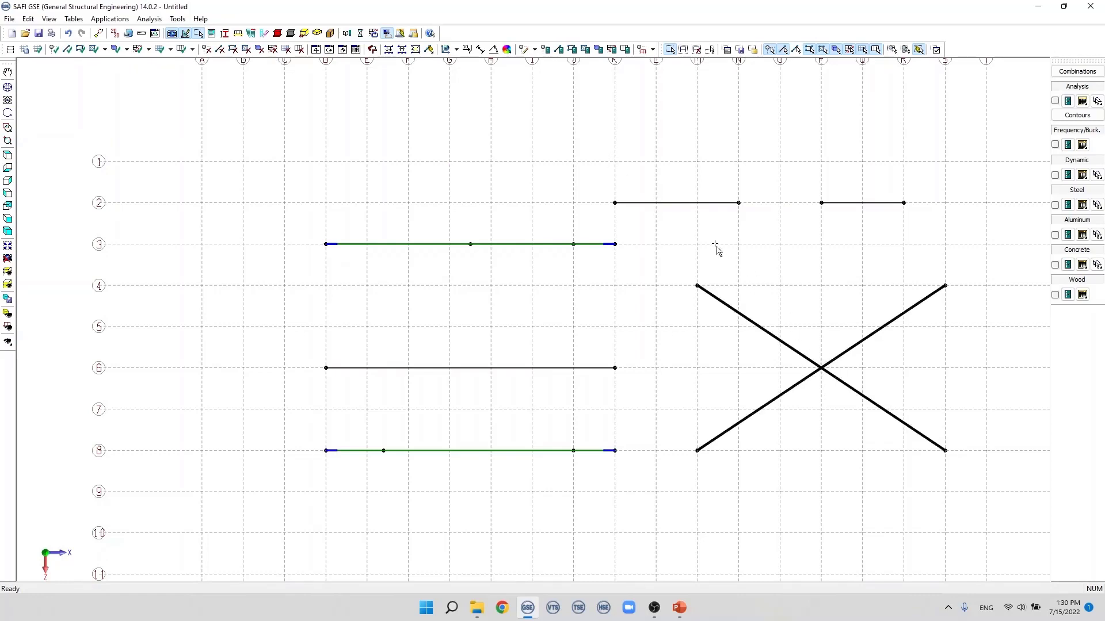
Attach the crossing diagonals at their intersection near P6, keeping them as physical members
{"action": "left_click", "coordinate": [415, 49]}
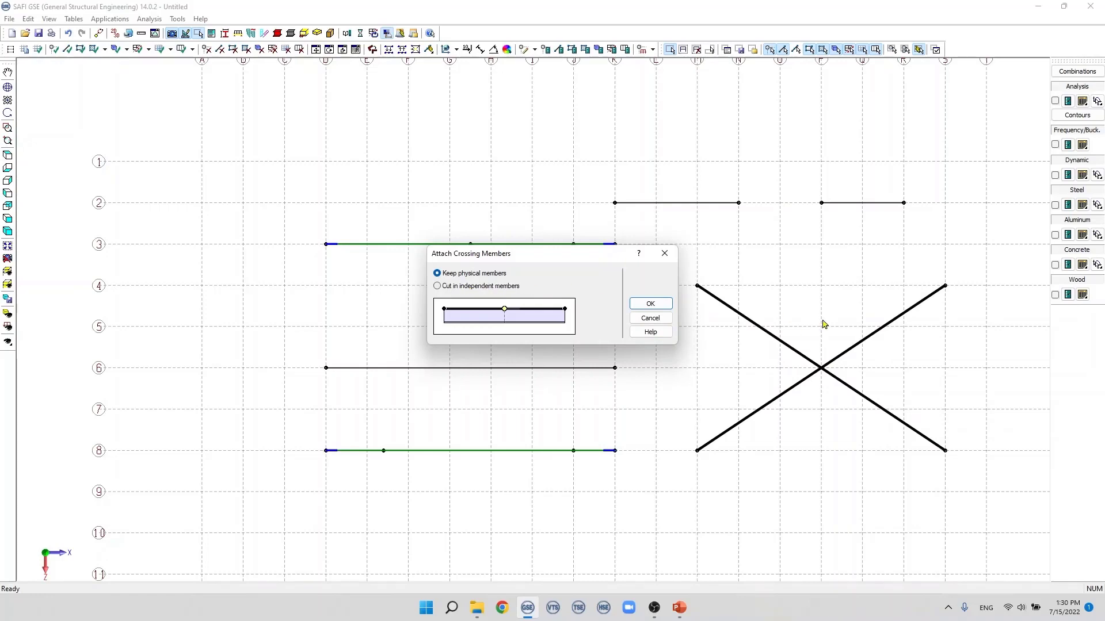
{"action": "left_click", "coordinate": [650, 304]}
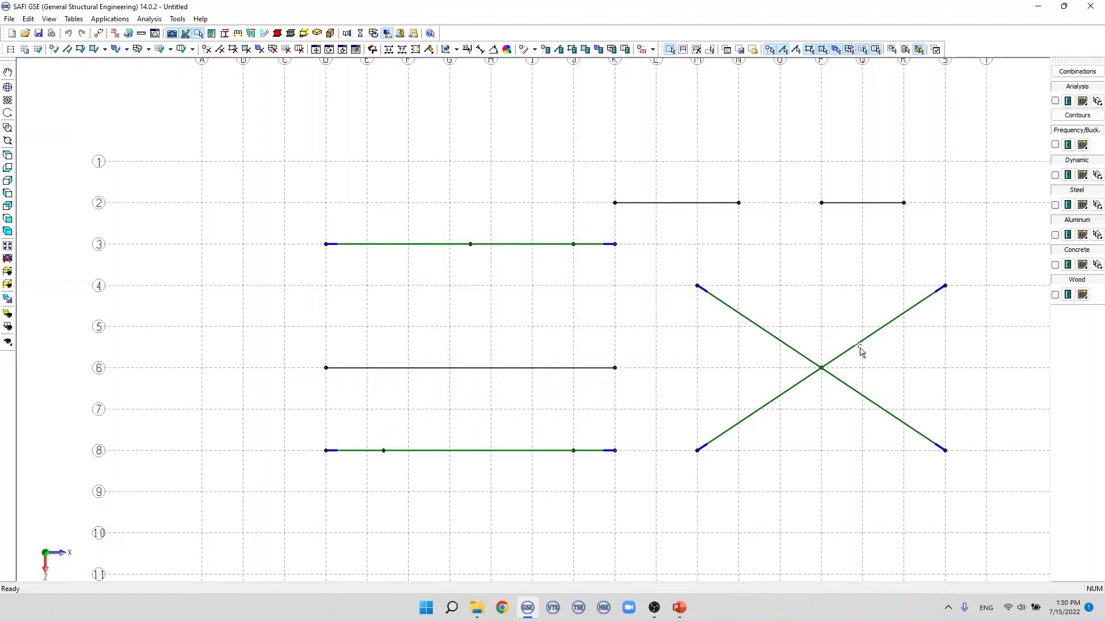
{"action": "scroll", "coordinate": [831, 380], "scroll_direction": "up", "scroll_amount": 3}
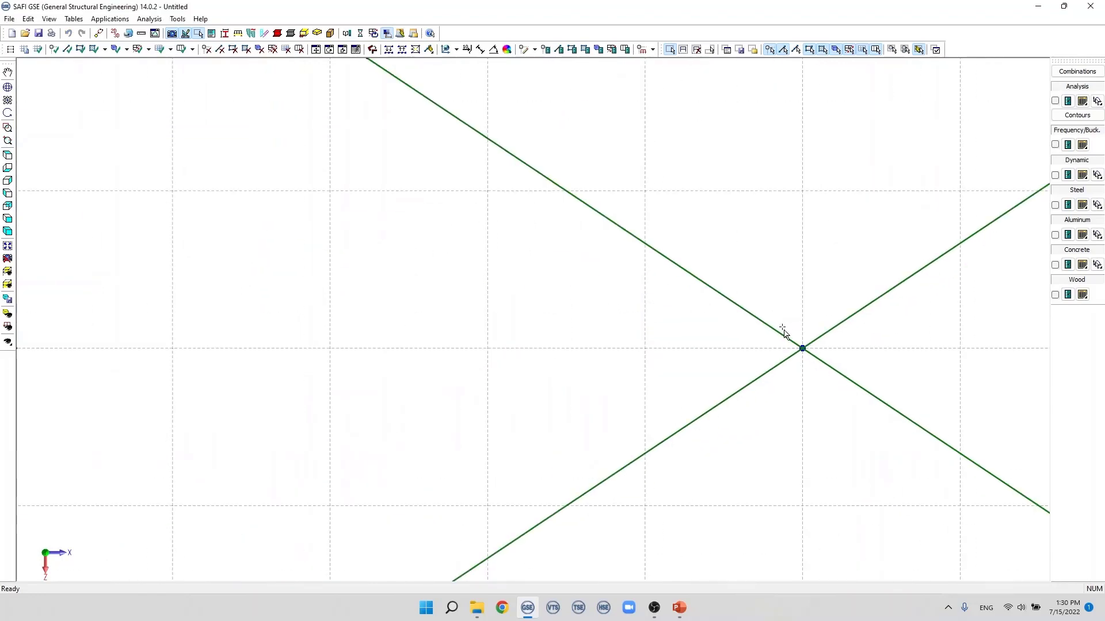
{"action": "scroll", "coordinate": [785, 333], "scroll_direction": "down", "scroll_amount": 4}
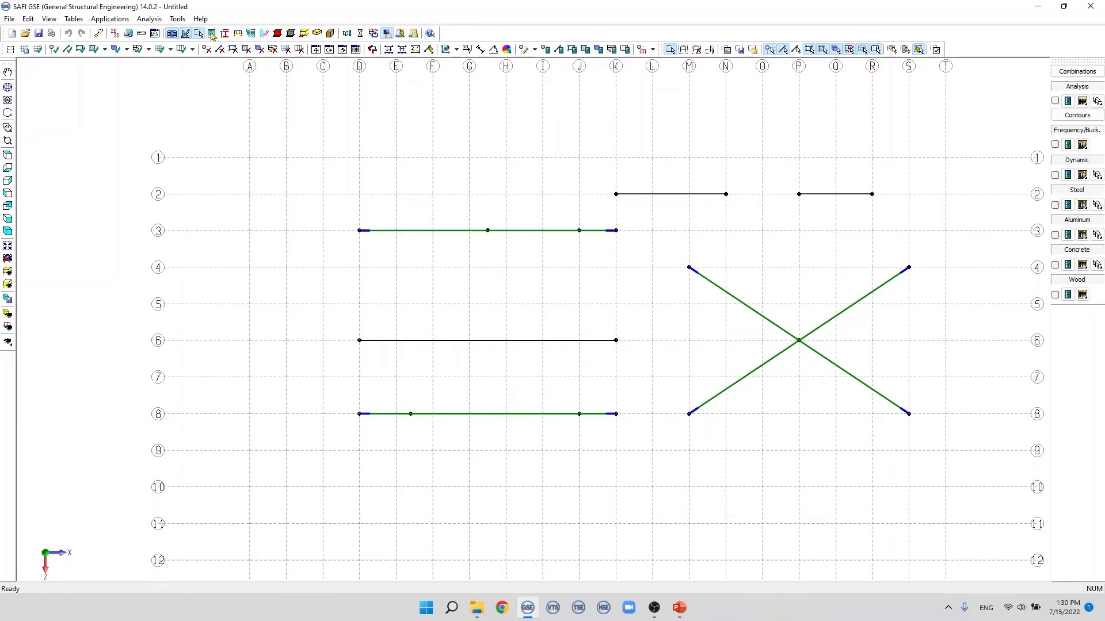
Place a node on the row-6 beam at grid line E with the member tool
{"action": "left_click", "coordinate": [55, 48]}
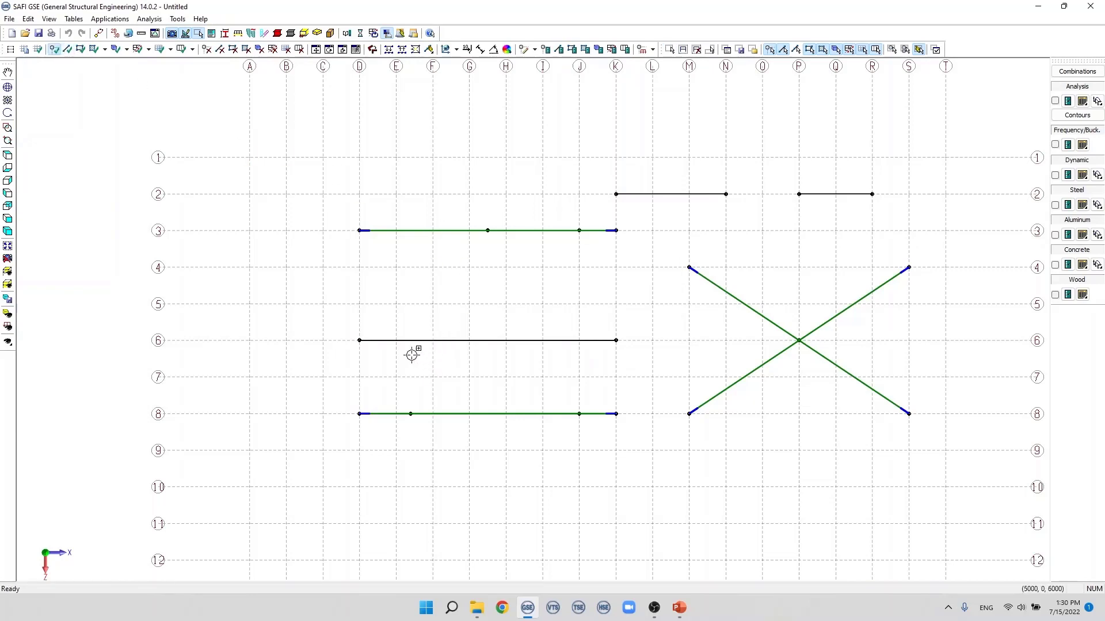
{"action": "left_click", "coordinate": [397, 340]}
{"action": "key", "text": "Escape"}
Select the row-6 beam and its E node, then attach them as crossing members
{"action": "left_click", "coordinate": [382, 340]}
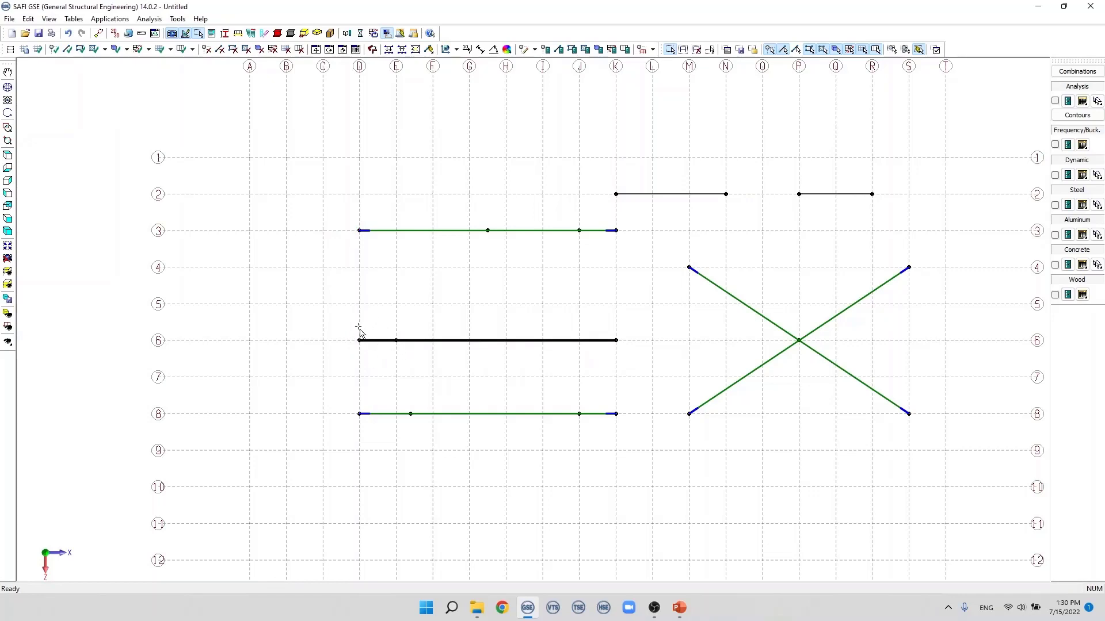
{"action": "left_click_drag", "start_coordinate": [332, 311], "coordinate": [635, 377]}
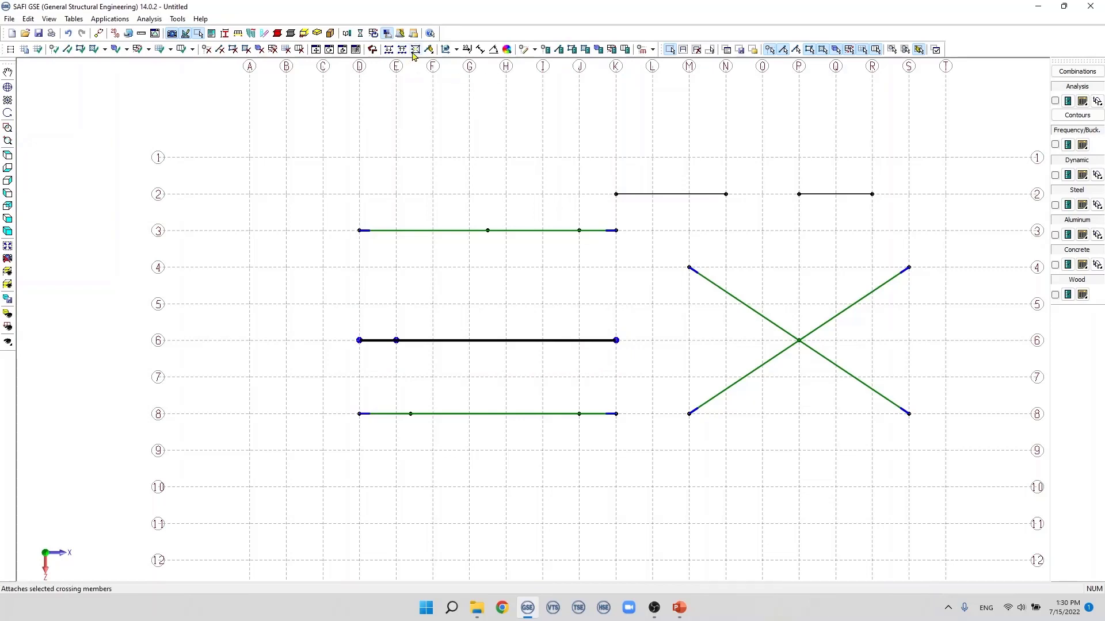
{"action": "left_click", "coordinate": [414, 52]}
{"action": "left_click", "coordinate": [649, 301]}
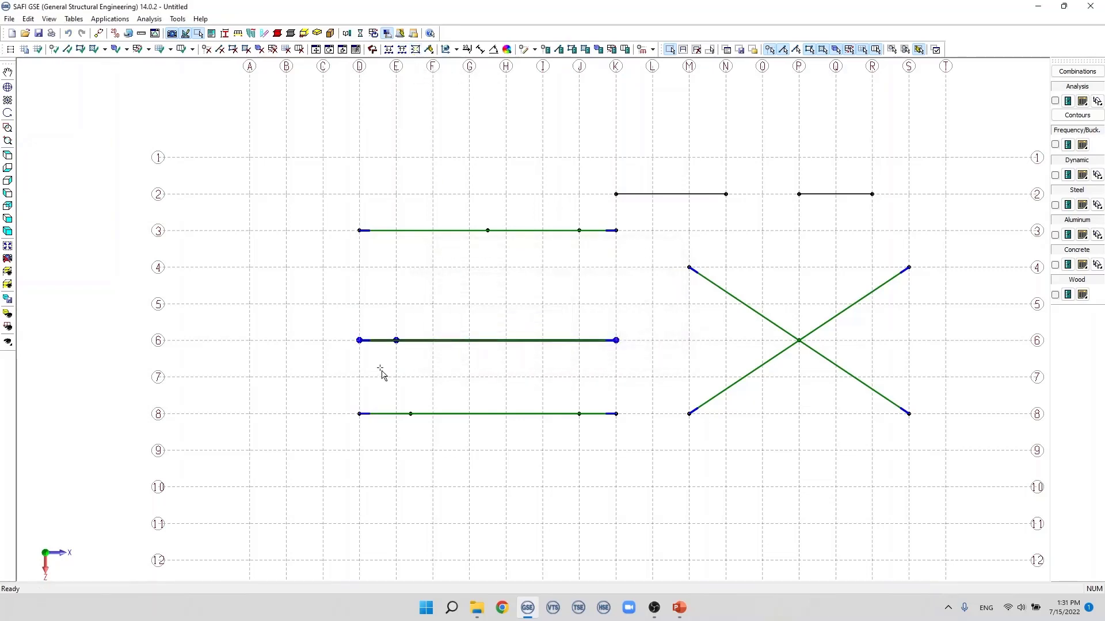
{"action": "scroll", "coordinate": [390, 350], "scroll_direction": "up", "scroll_amount": 3}
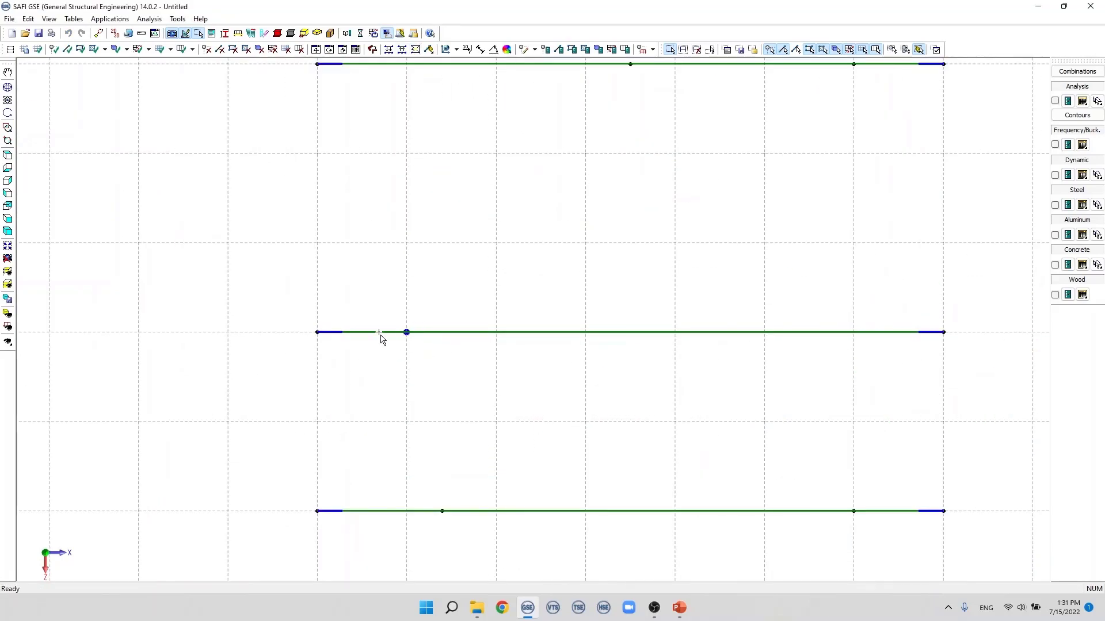
{"action": "scroll", "coordinate": [390, 346], "scroll_direction": "down", "scroll_amount": 3}
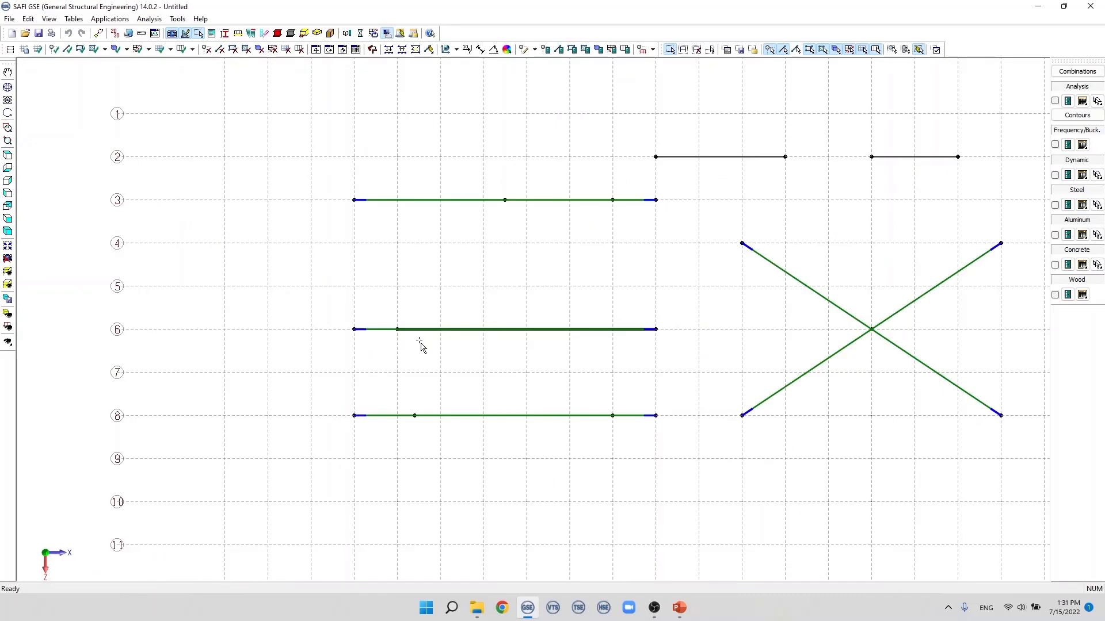